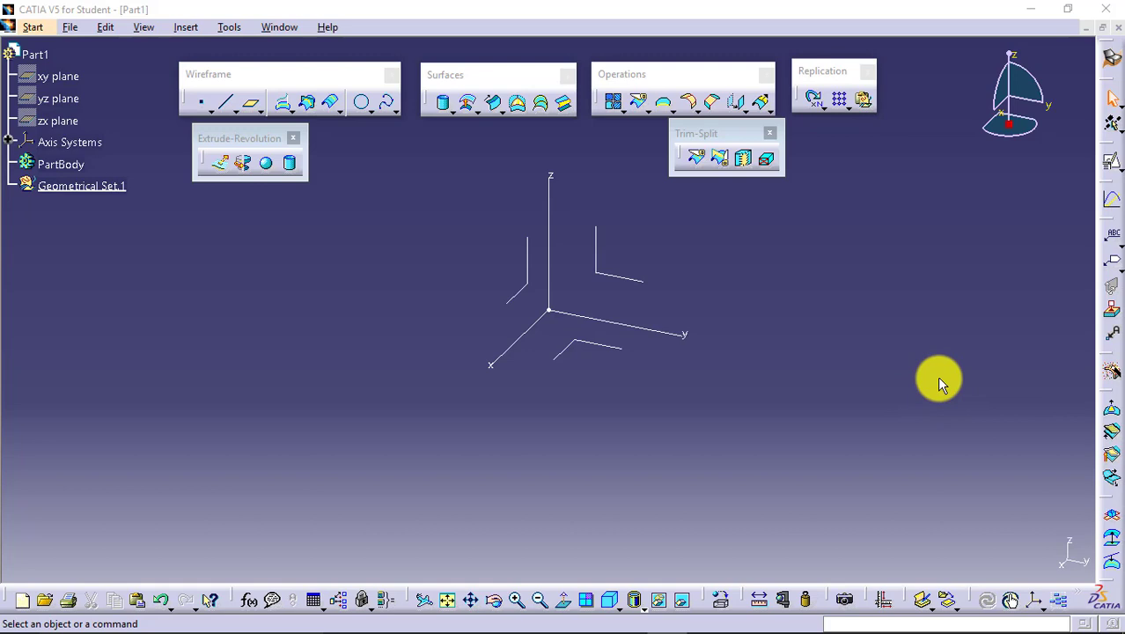
Create Point.1 by coordinates at X 100 mm.
{"action": "left_click", "coordinate": [936, 376]}
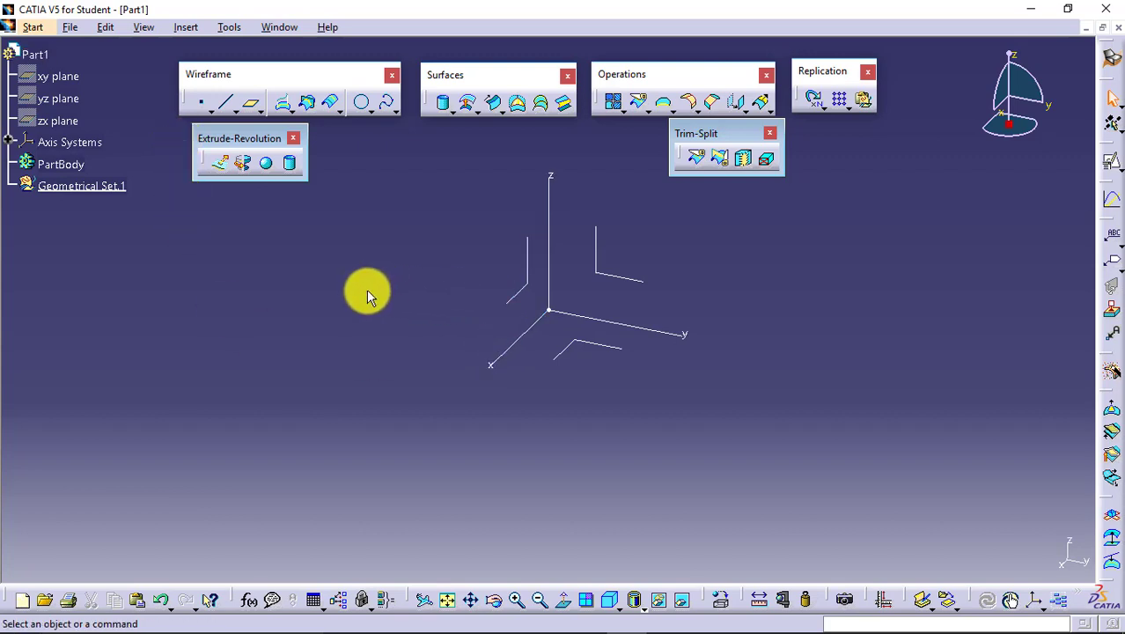
{"action": "left_click", "coordinate": [200, 113]}
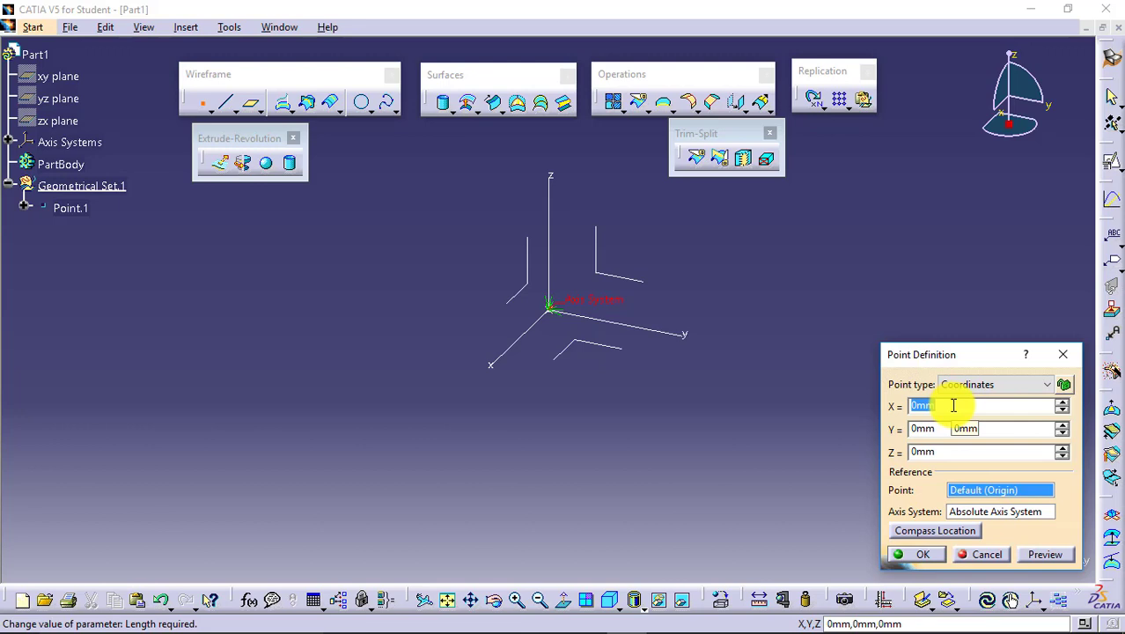
{"action": "type", "text": "100"}
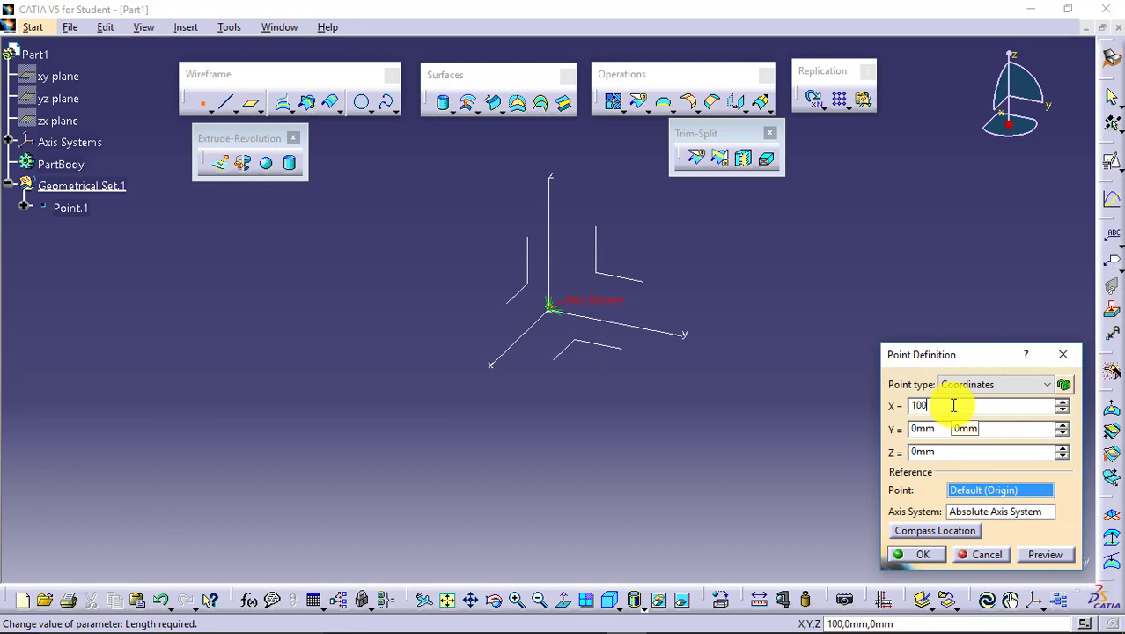
{"action": "key", "text": "Return"}
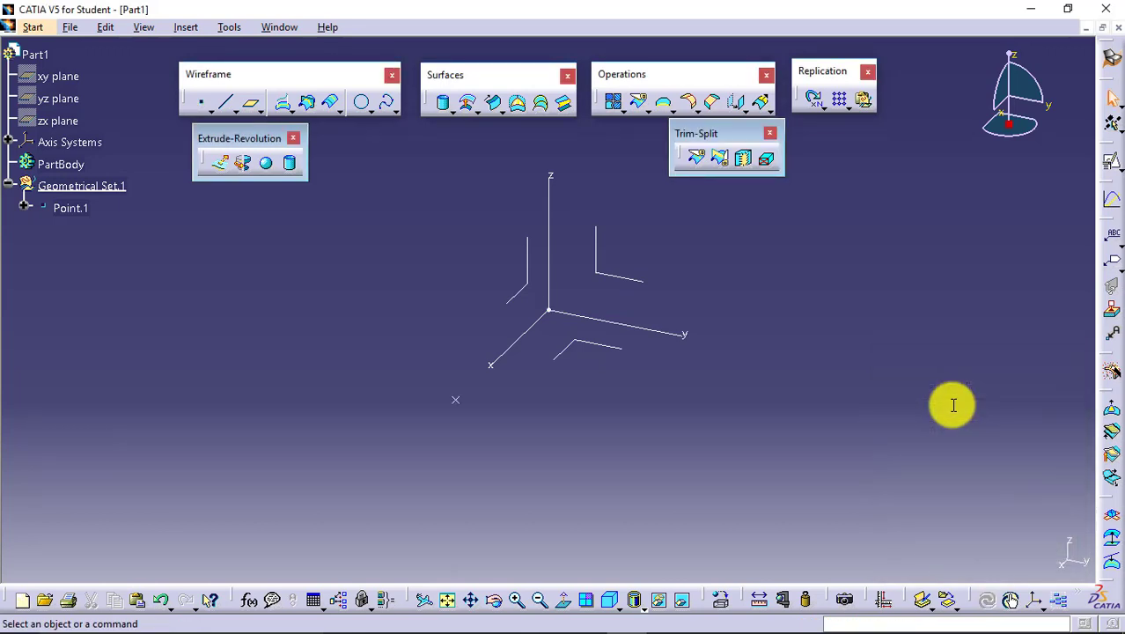
{"action": "left_click", "coordinate": [456, 400]}
{"action": "left_click", "coordinate": [571, 458]}
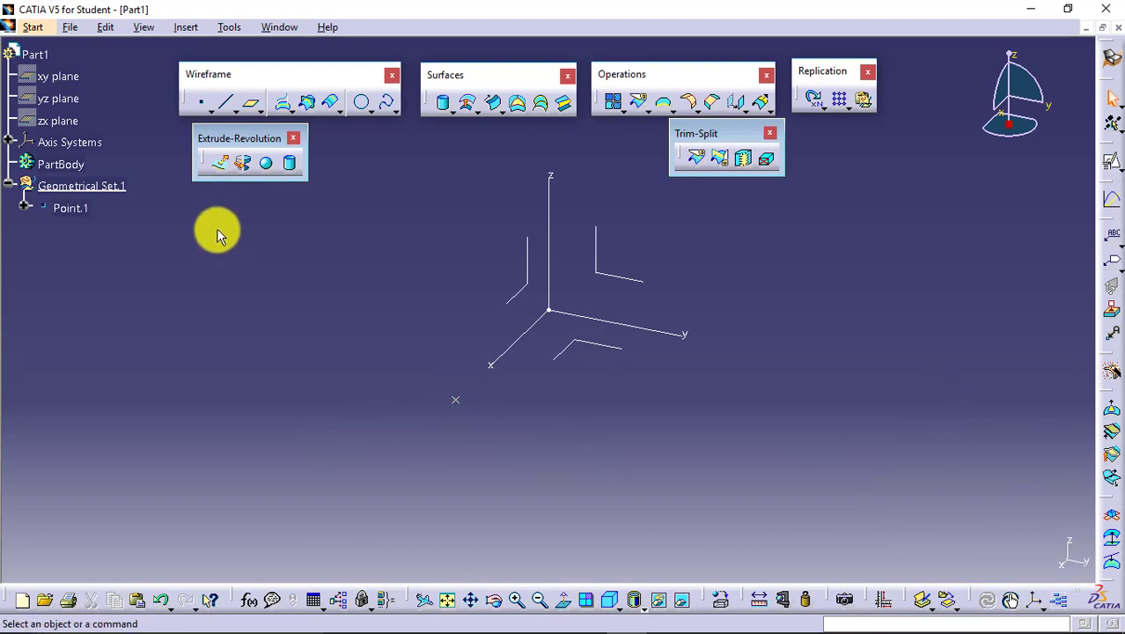
Create Point.2 and set it at Z 30 mm.
{"action": "left_click", "coordinate": [199, 104]}
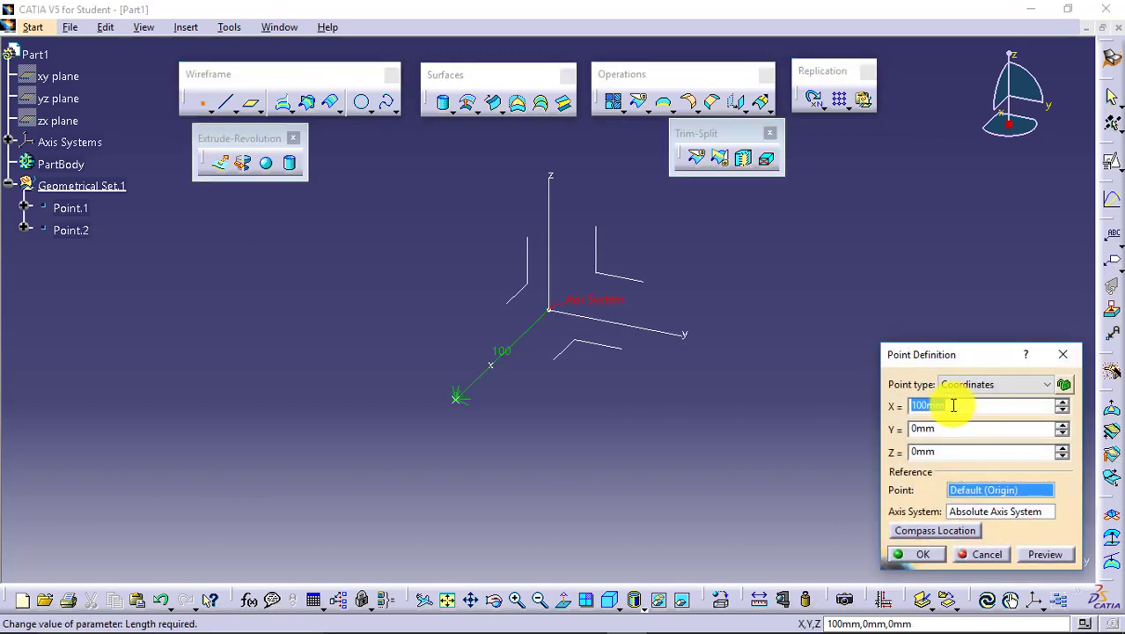
{"action": "type", "text": "0"}
{"action": "key", "text": "Return"}
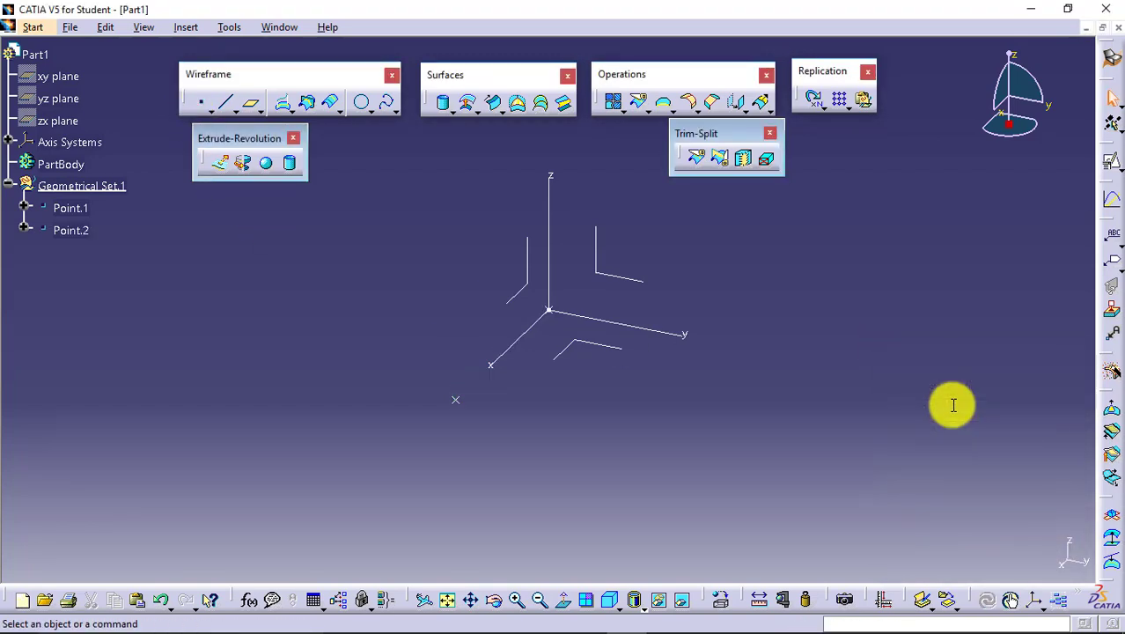
{"action": "double_click", "coordinate": [70, 228]}
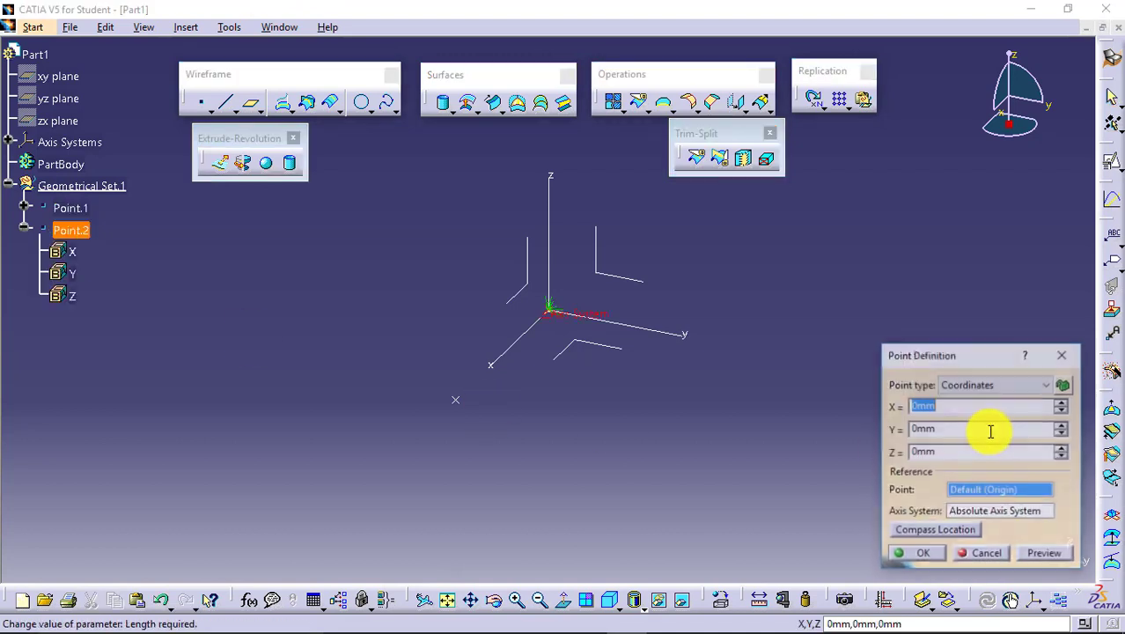
{"action": "left_click", "coordinate": [958, 456]}
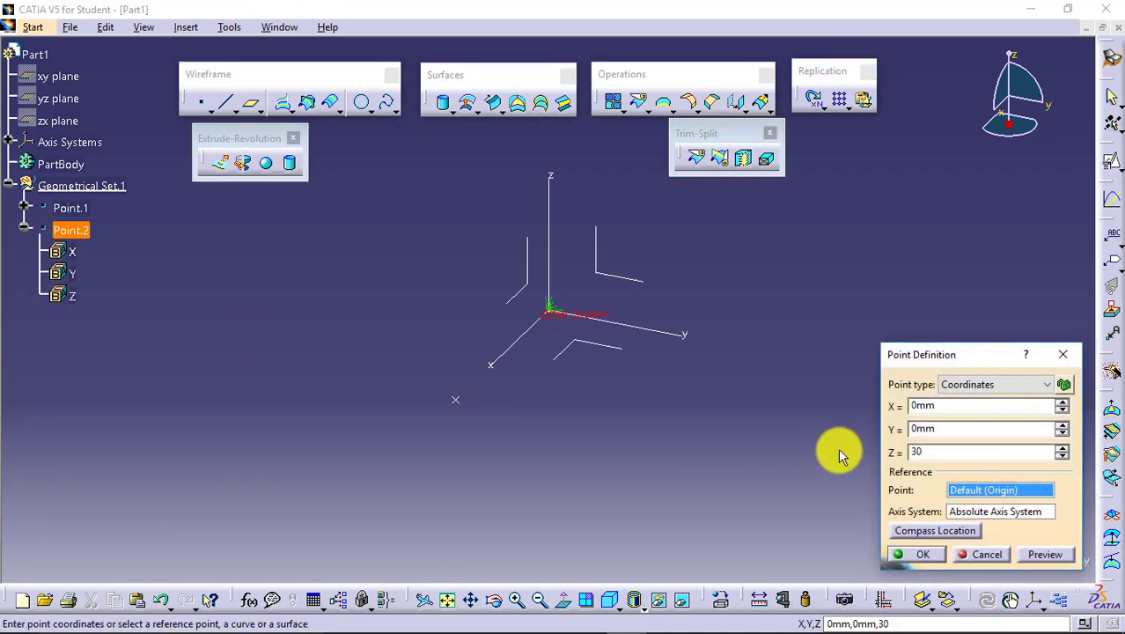
{"action": "key", "text": "Return"}
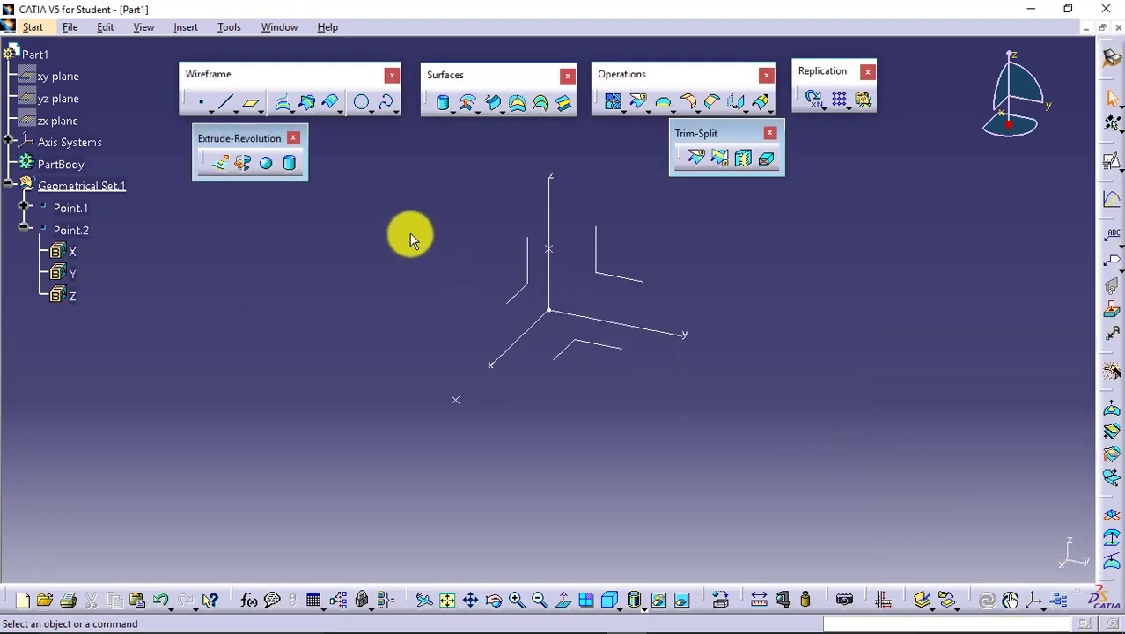
Create Point.3 at X 20, Y 30, Z 0 and orbit to view the points.
{"action": "left_click", "coordinate": [201, 102]}
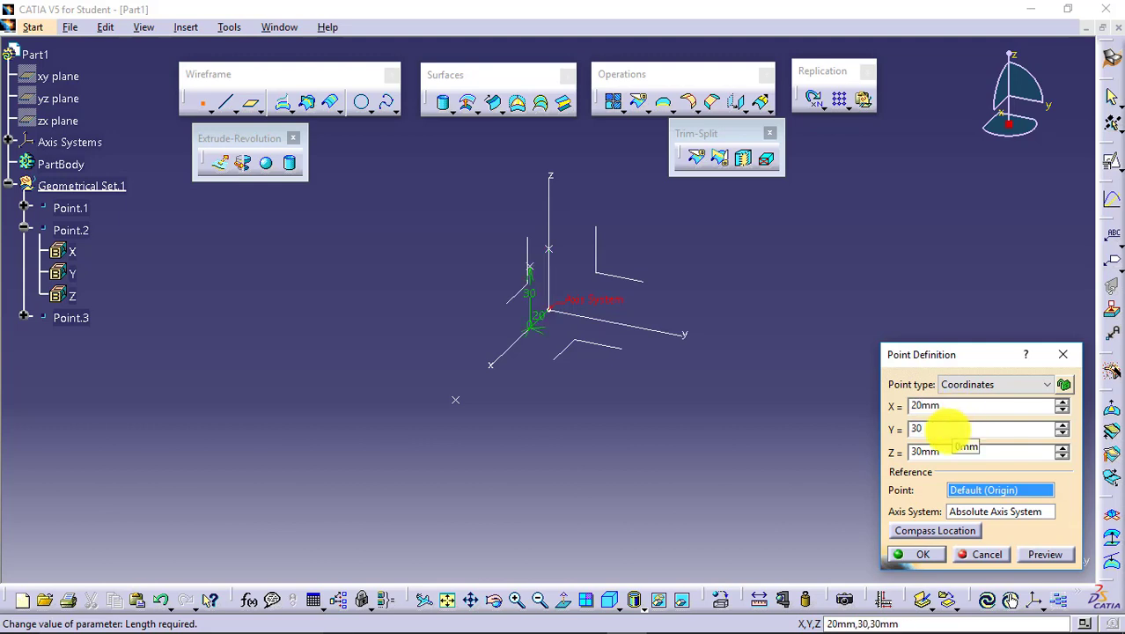
{"action": "key", "text": "Tab"}
{"action": "type", "text": "0"}
{"action": "key", "text": "Return"}
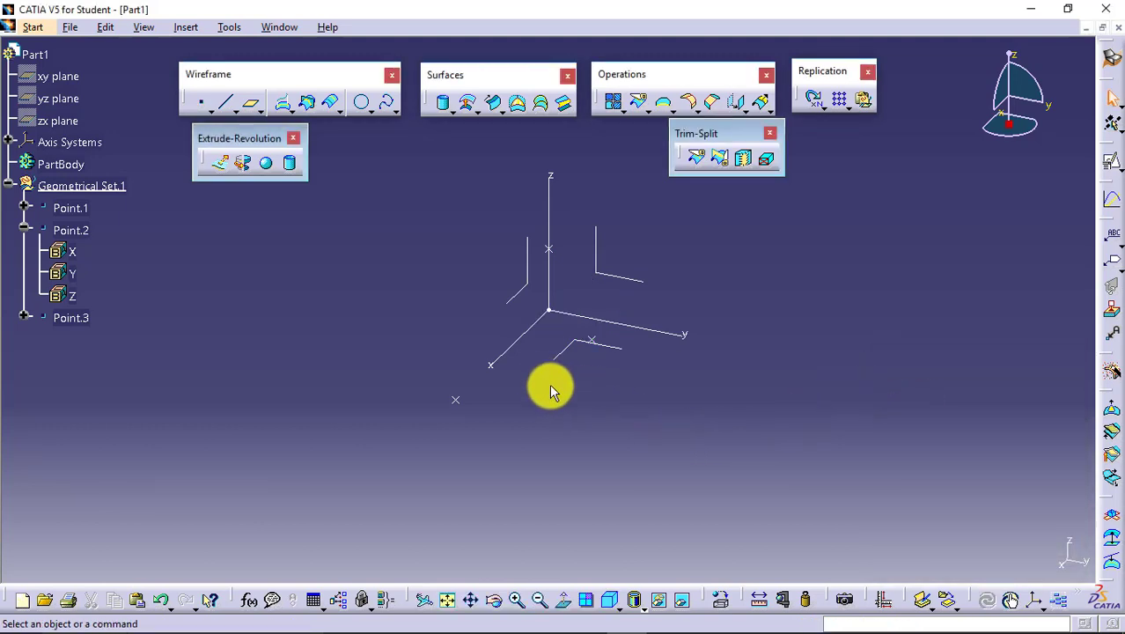
{"action": "middle_click_drag", "start_coordinate": [538, 371], "coordinate": [445, 389]}
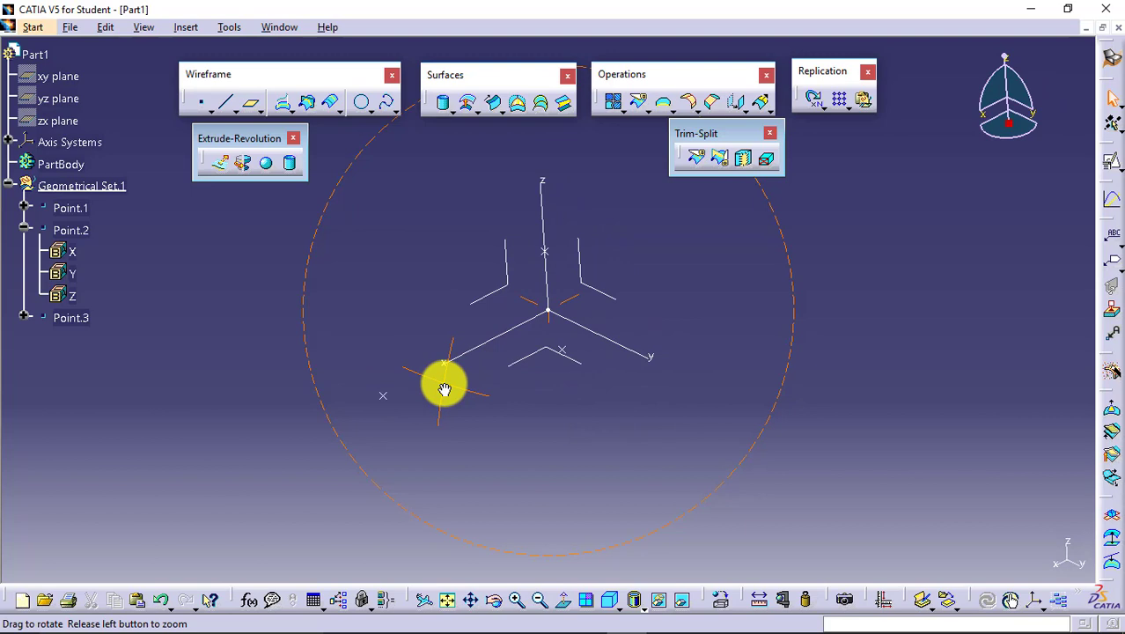
{"action": "left_click", "coordinate": [382, 395]}
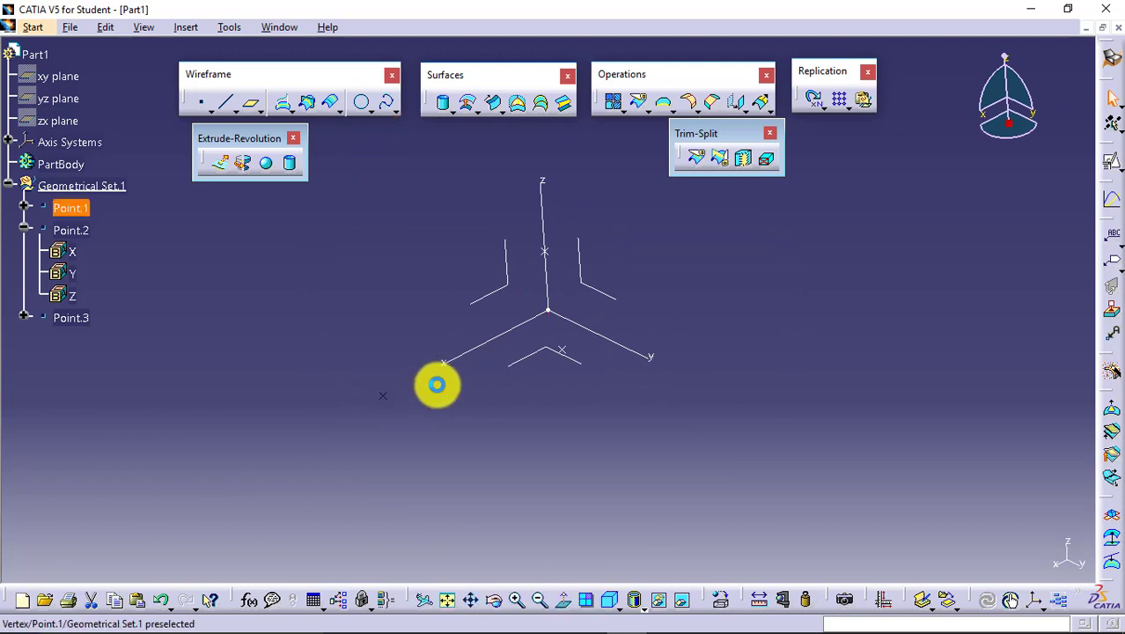
{"action": "left_click", "coordinate": [527, 446]}
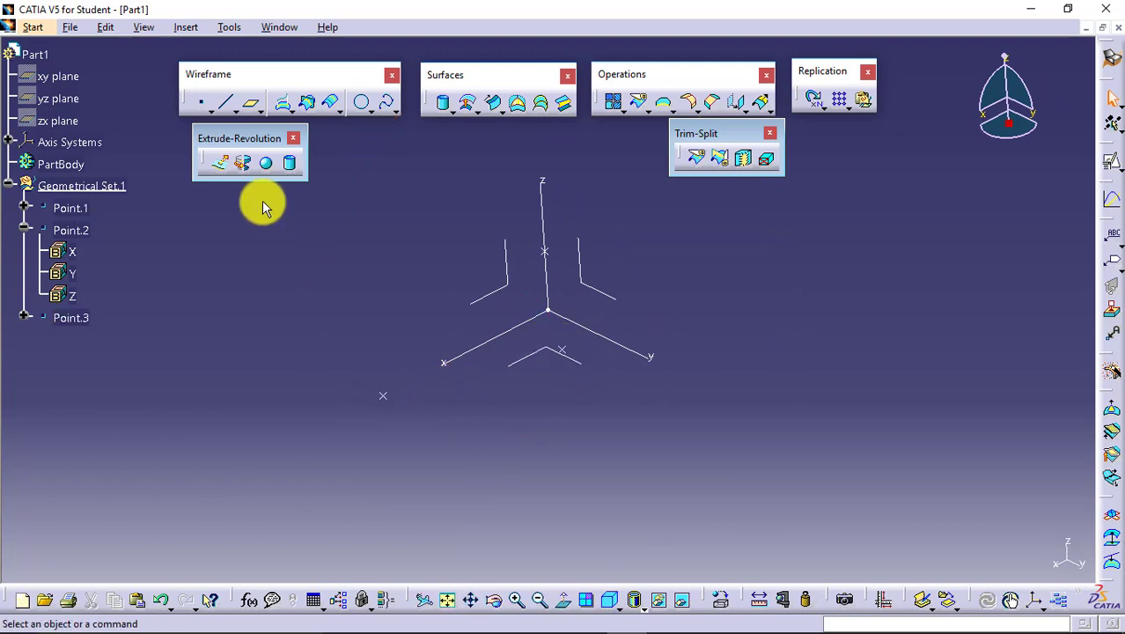
Draw Line.1 from Point.1 to Point.3 and Line.2 from Point.3 to Point.2.
{"action": "left_click", "coordinate": [224, 100]}
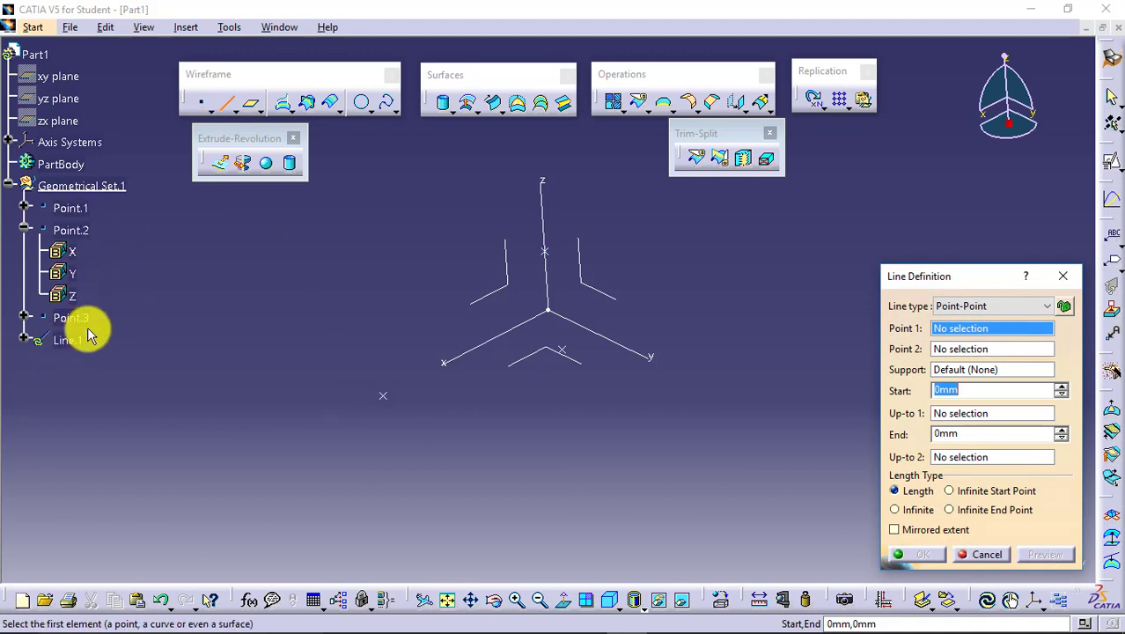
{"action": "left_click", "coordinate": [25, 231]}
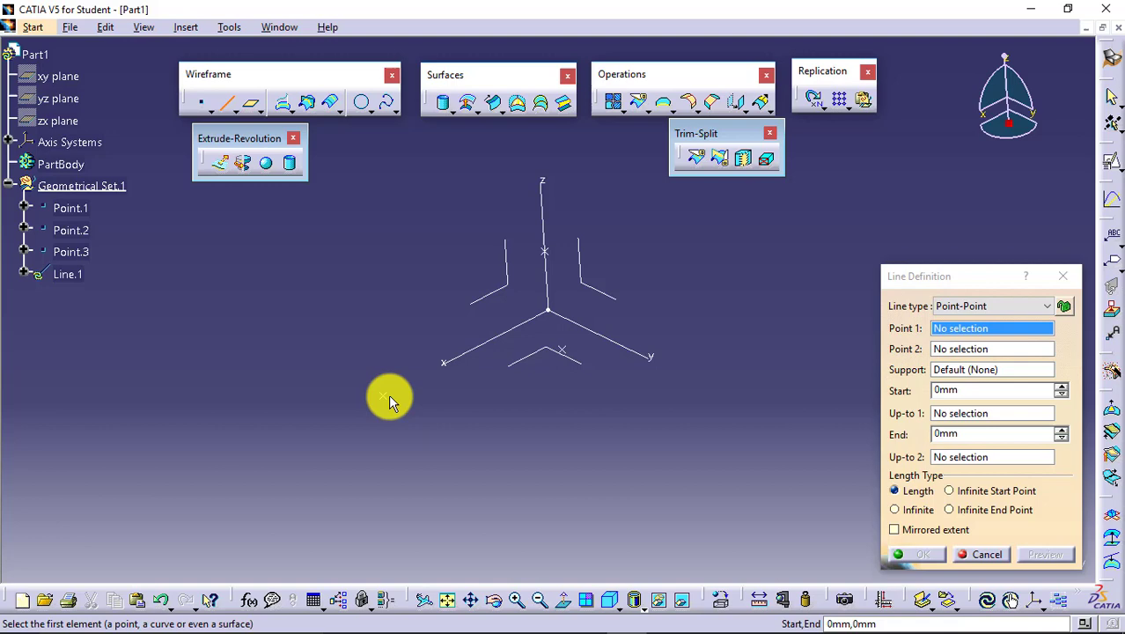
{"action": "left_click", "coordinate": [384, 396]}
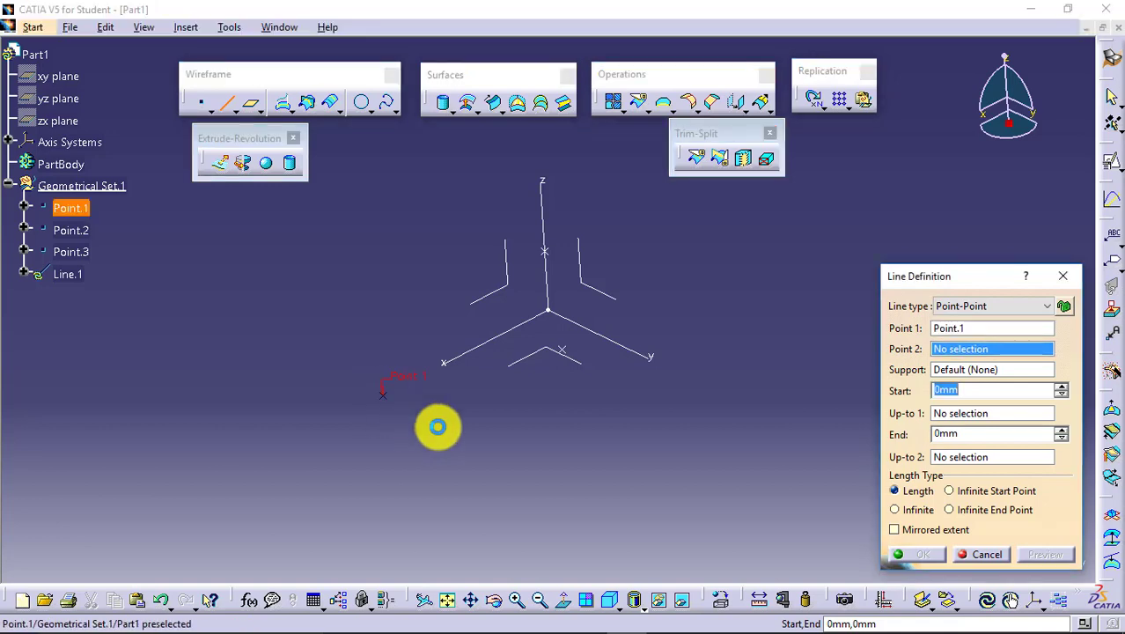
{"action": "left_click", "coordinate": [572, 352]}
{"action": "left_click", "coordinate": [920, 554]}
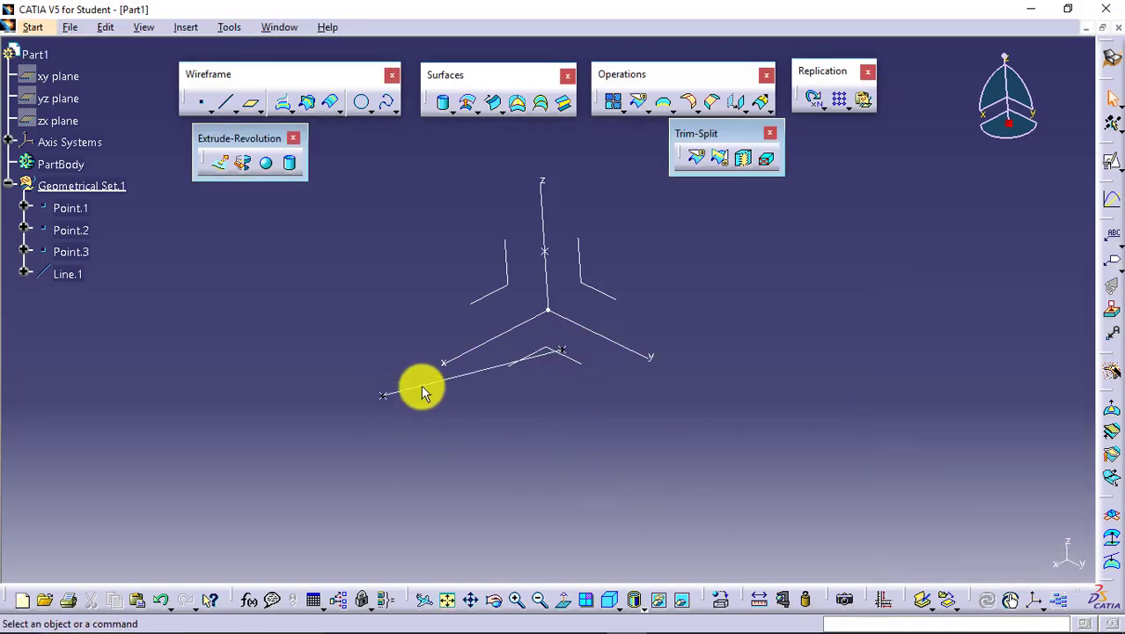
{"action": "middle_click_drag", "start_coordinate": [419, 390], "coordinate": [490, 366]}
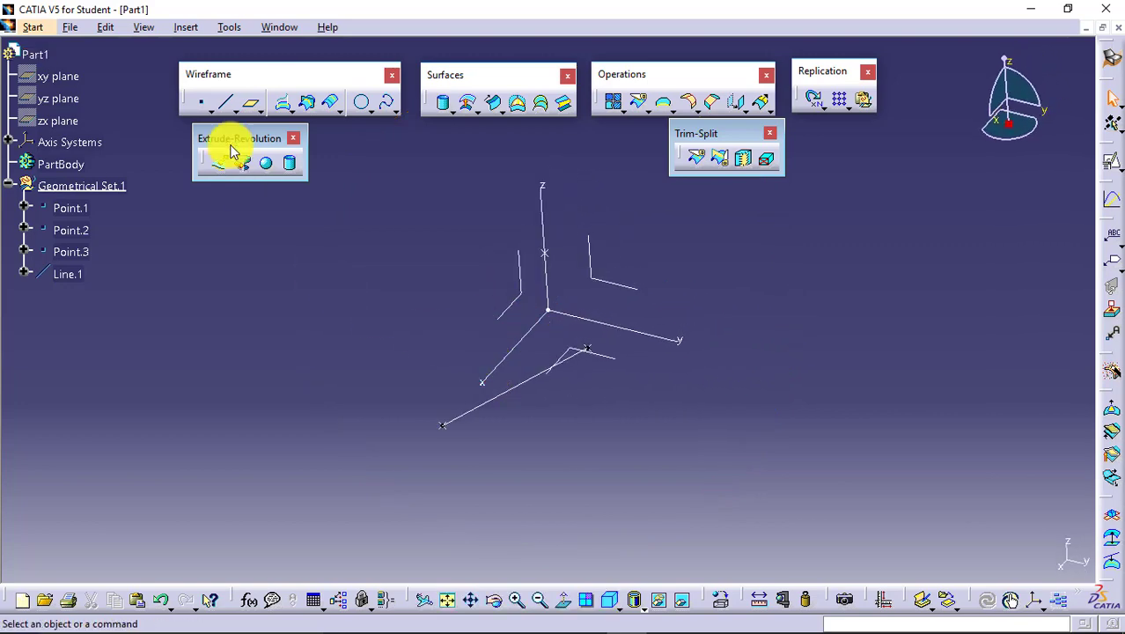
{"action": "left_click", "coordinate": [226, 103]}
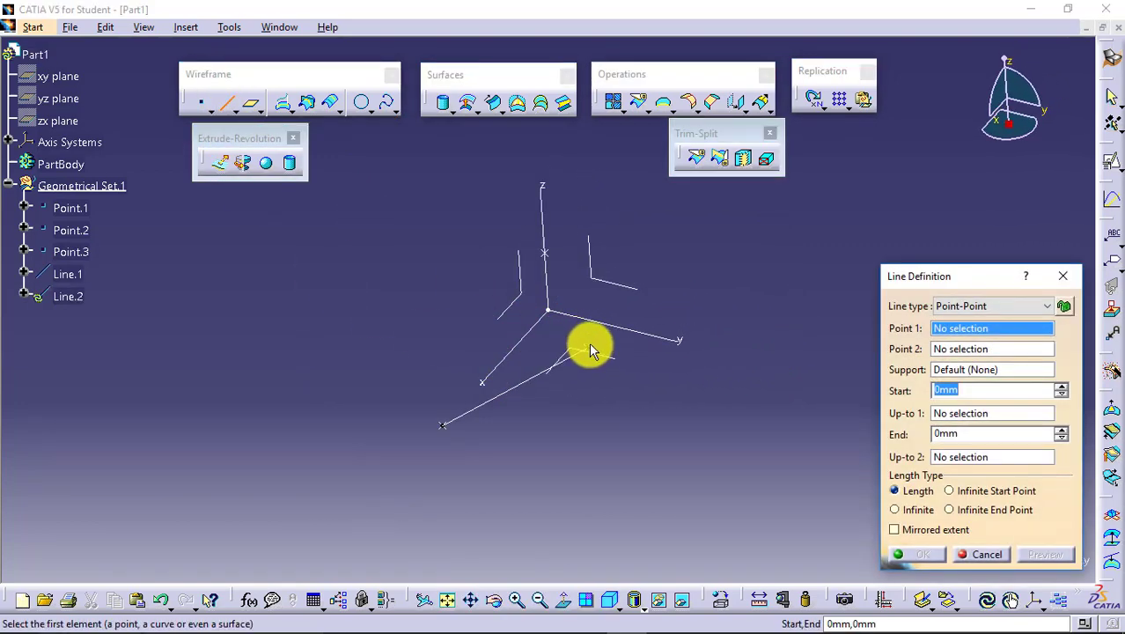
{"action": "left_click", "coordinate": [587, 352]}
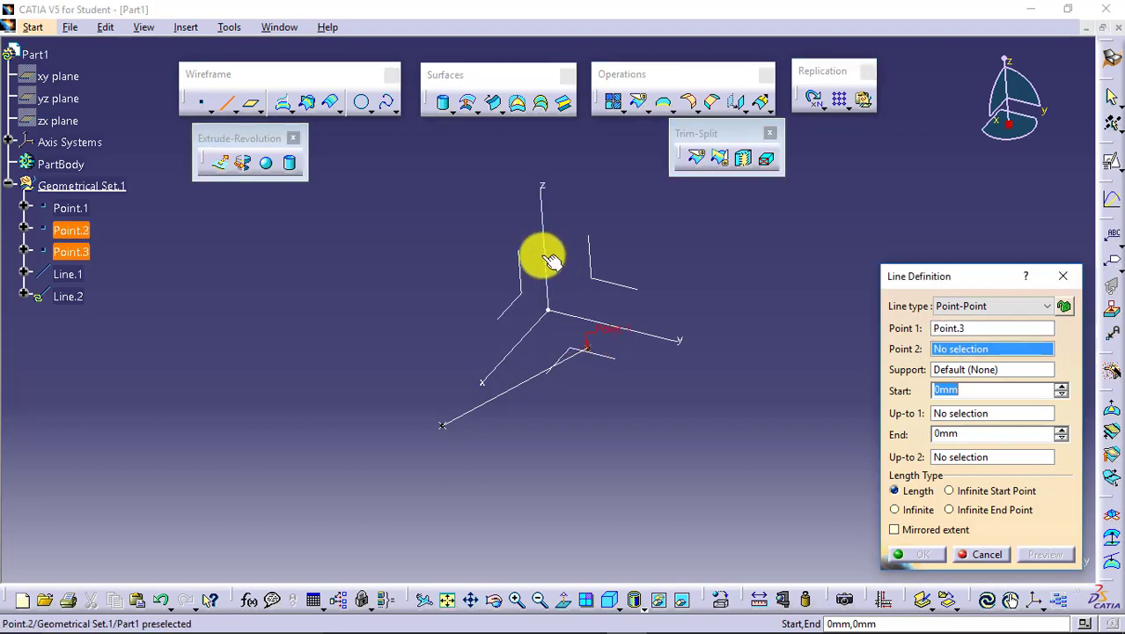
{"action": "left_click", "coordinate": [543, 250]}
{"action": "left_click", "coordinate": [913, 563]}
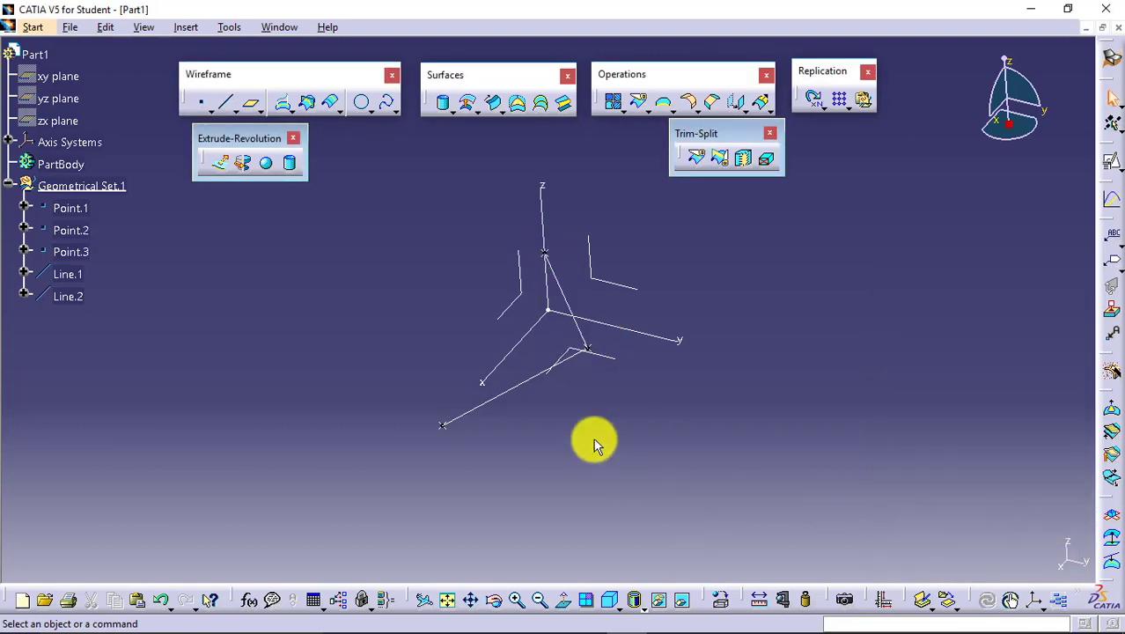
Draw Line.3 from Point.2 back to Point.1, closing the triangle.
{"action": "left_click", "coordinate": [236, 110]}
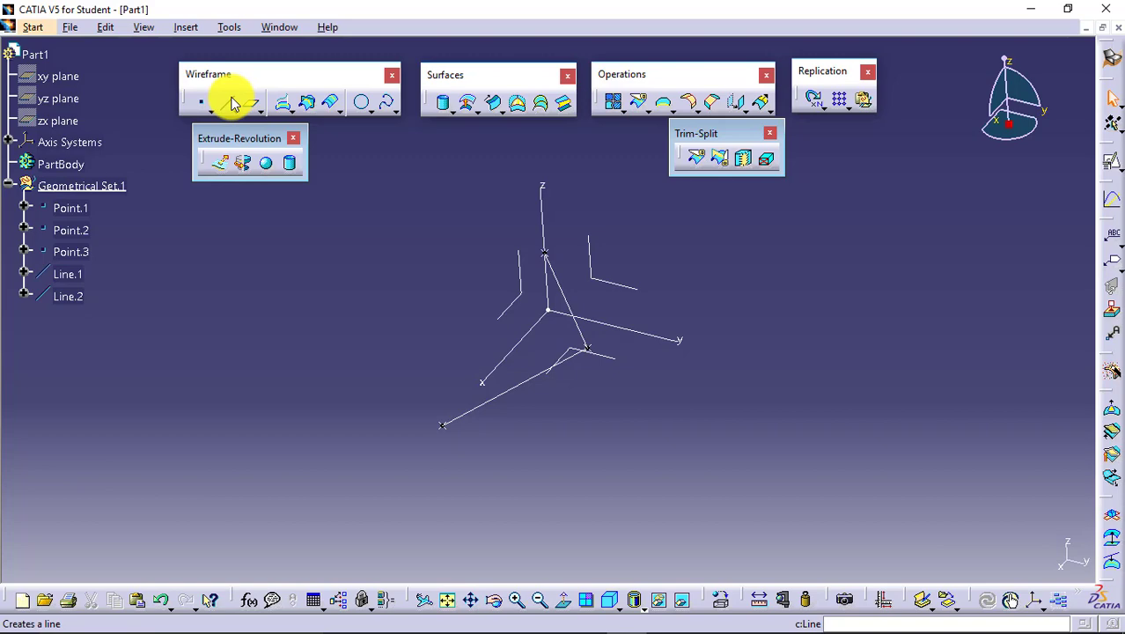
{"action": "left_click", "coordinate": [445, 423]}
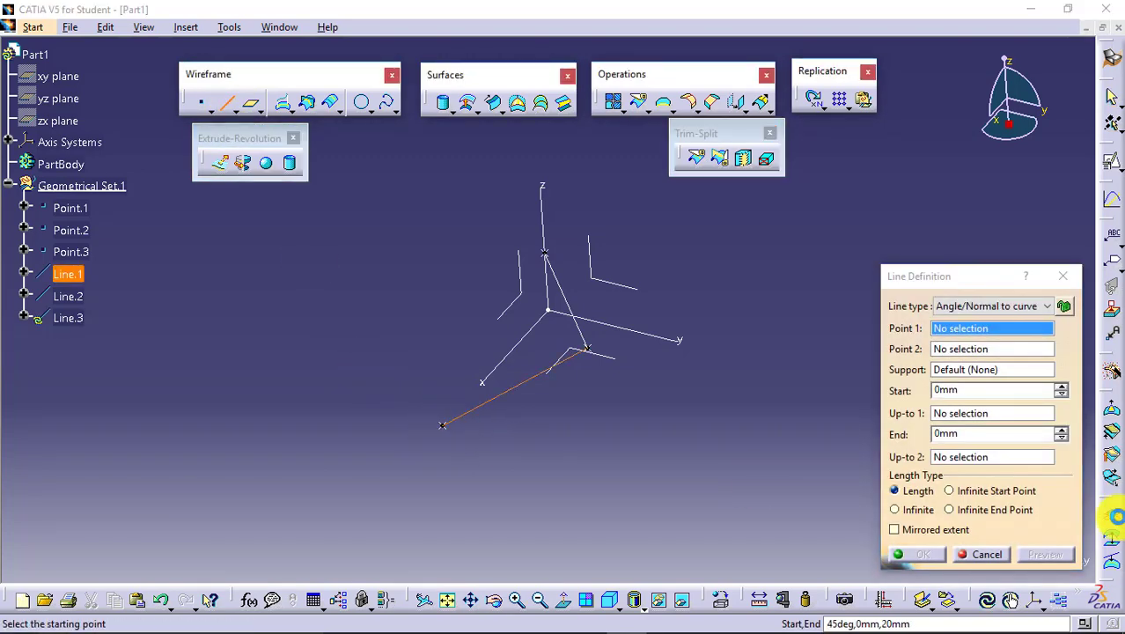
{"action": "left_click", "coordinate": [985, 554]}
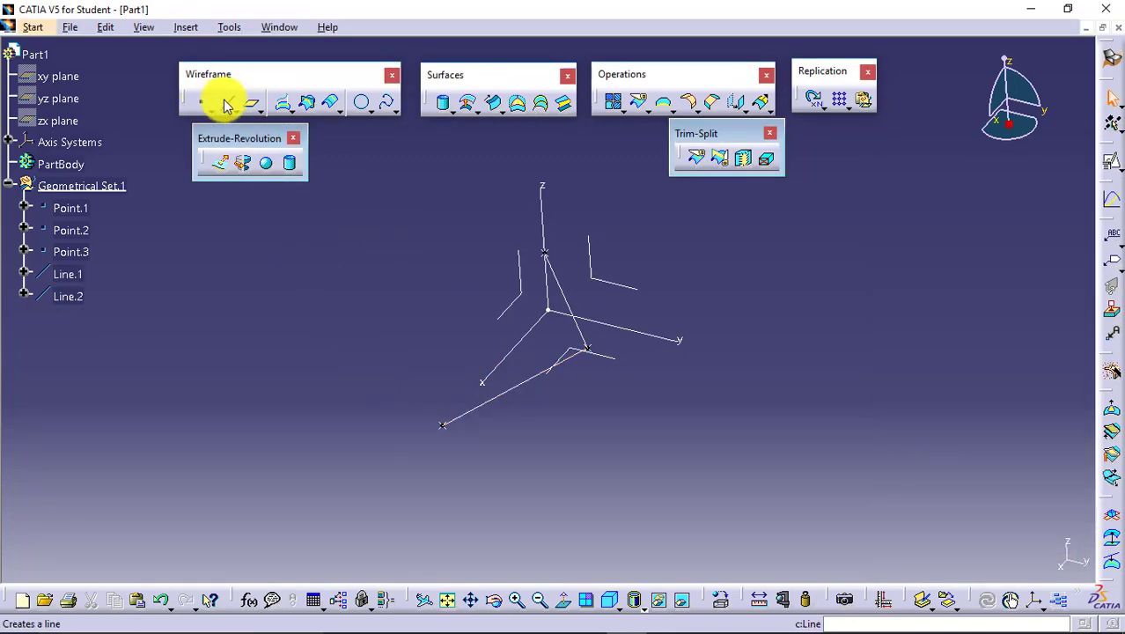
{"action": "left_click", "coordinate": [225, 101]}
{"action": "left_click", "coordinate": [547, 253]}
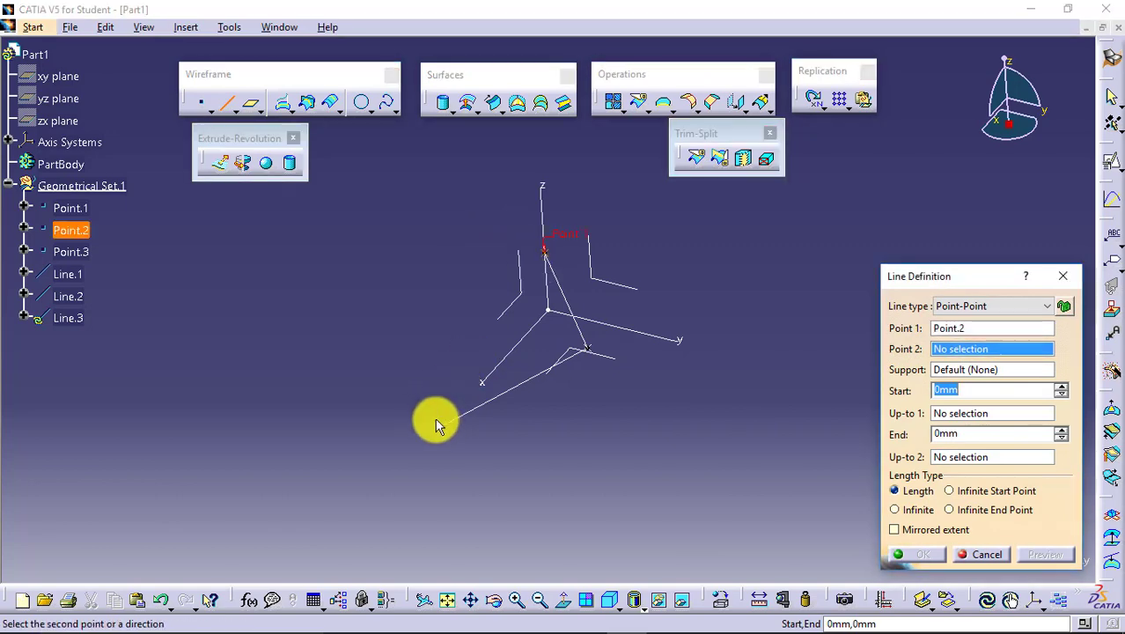
{"action": "left_click", "coordinate": [443, 427]}
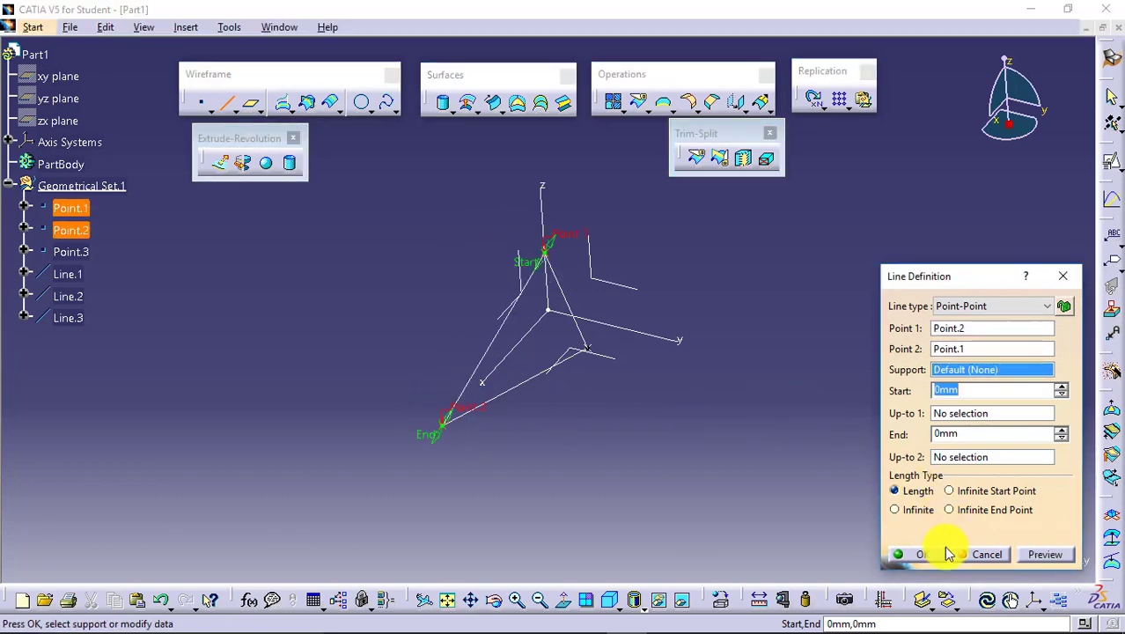
{"action": "left_click", "coordinate": [935, 553]}
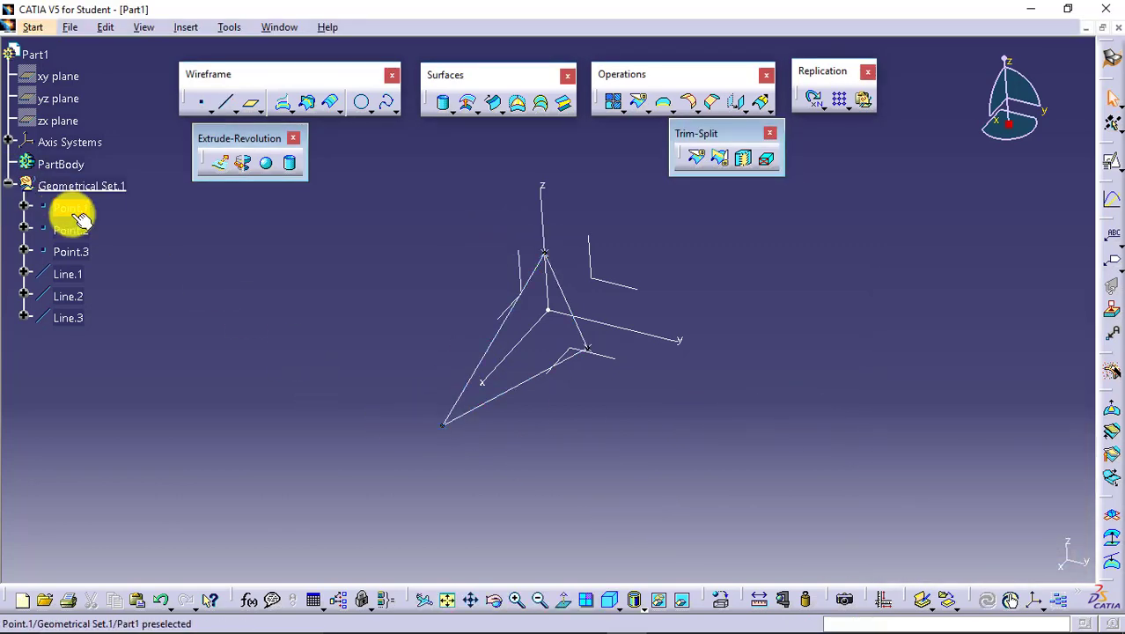
Hide the construction points and orbit around the wireframe triangle.
{"action": "right_click", "coordinate": [77, 212]}
{"action": "left_click", "coordinate": [80, 245]}
{"action": "right_click", "coordinate": [87, 230]}
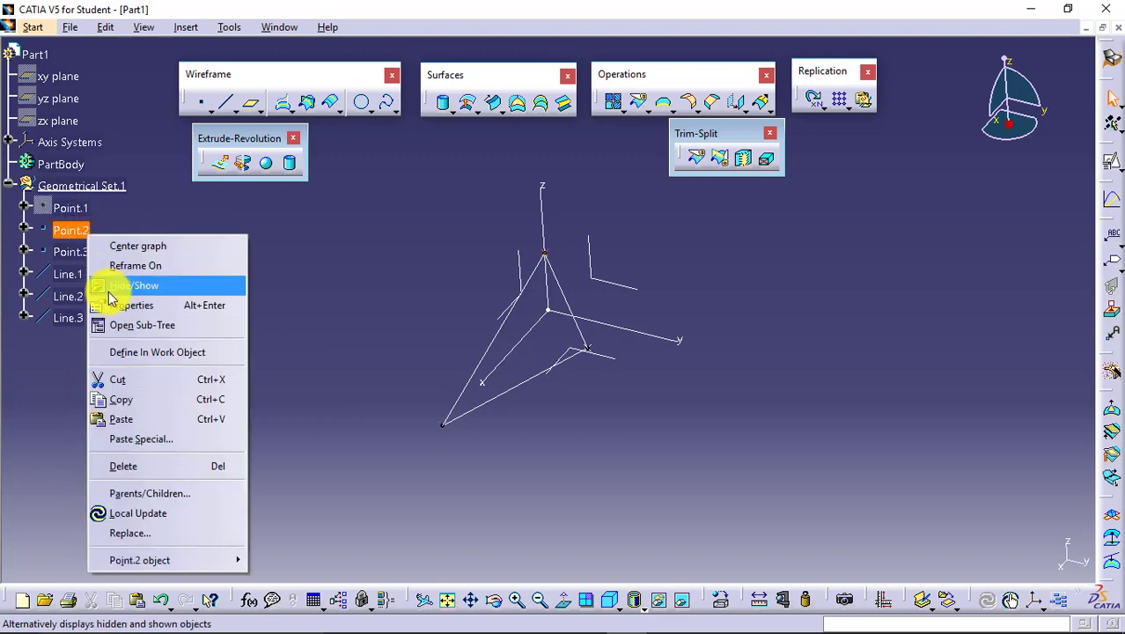
{"action": "left_click", "coordinate": [109, 289]}
{"action": "right_click", "coordinate": [81, 252]}
{"action": "left_click", "coordinate": [141, 305]}
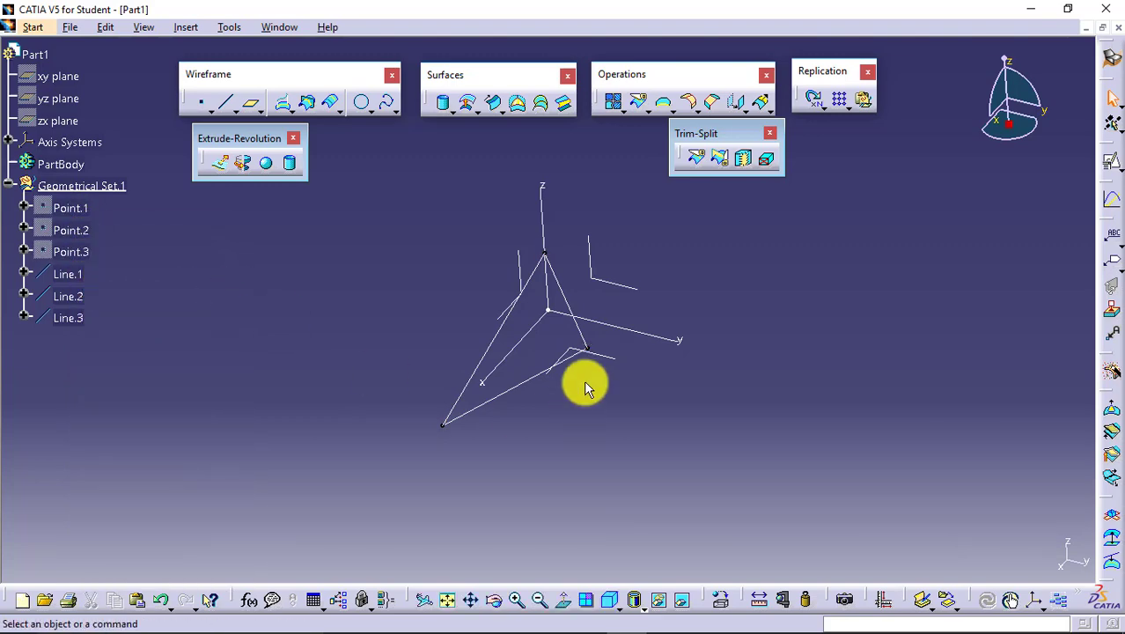
{"action": "middle_click_drag", "start_coordinate": [430, 329], "coordinate": [466, 282]}
{"action": "mouse_move", "coordinate": [498, 213]}
{"action": "middle_mouse_down"}
{"action": "mouse_move", "coordinate": [610, 276]}
{"action": "mouse_move", "coordinate": [557, 200]}
{"action": "mouse_move", "coordinate": [510, 213]}
{"action": "middle_mouse_up"}
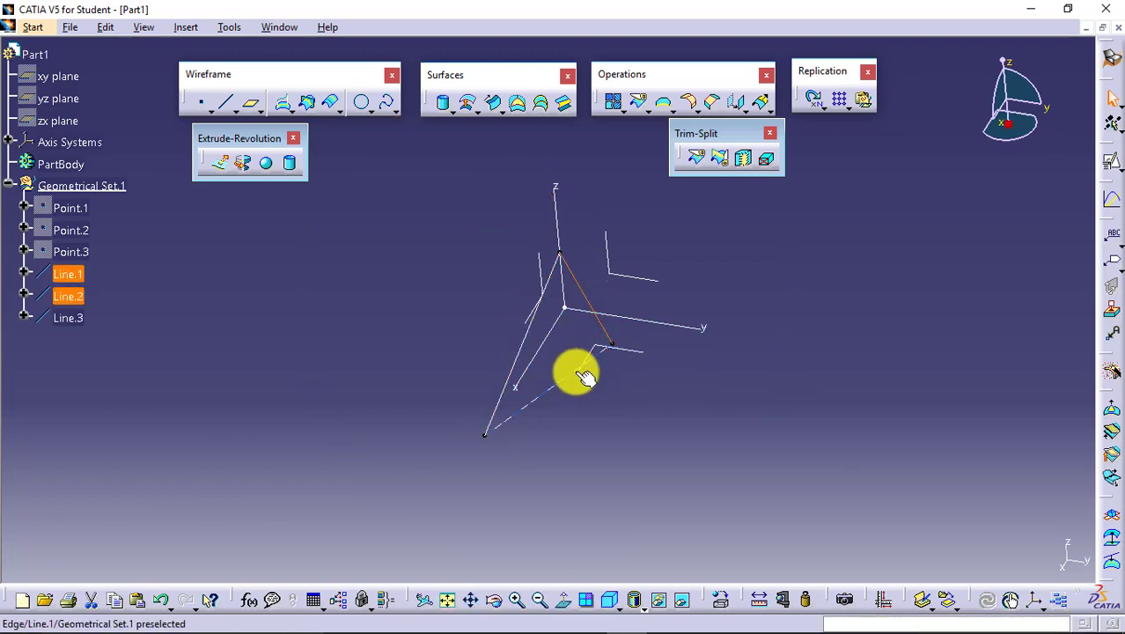
Create Fill.1 bounded by Line.3, Line.2 and Line.1.
{"action": "left_click", "coordinate": [603, 407]}
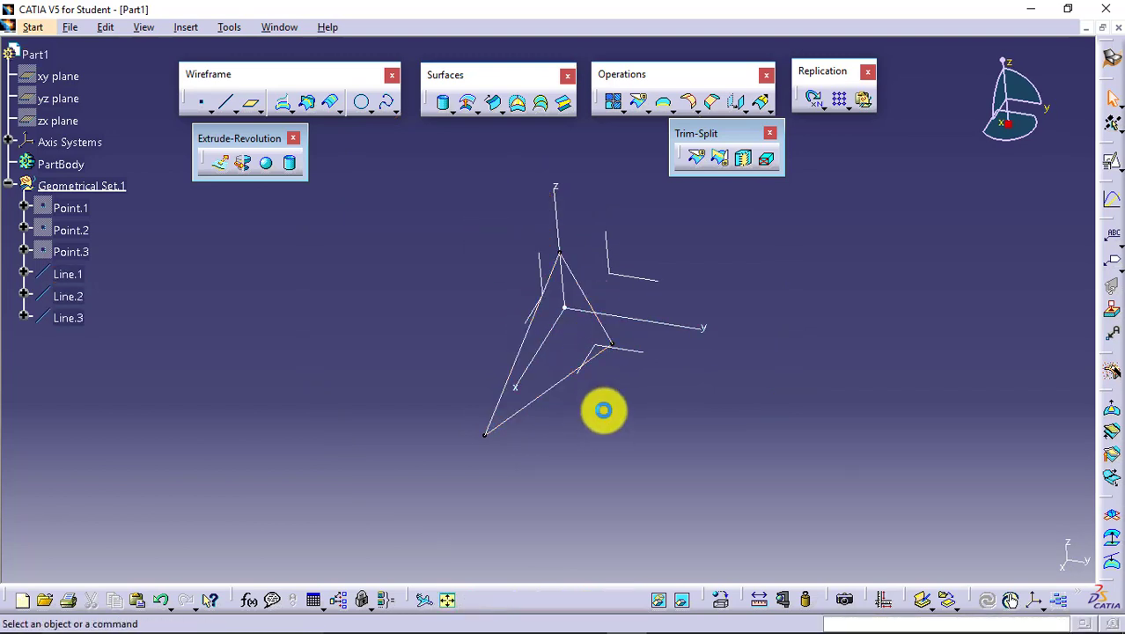
{"action": "left_click", "coordinate": [517, 110]}
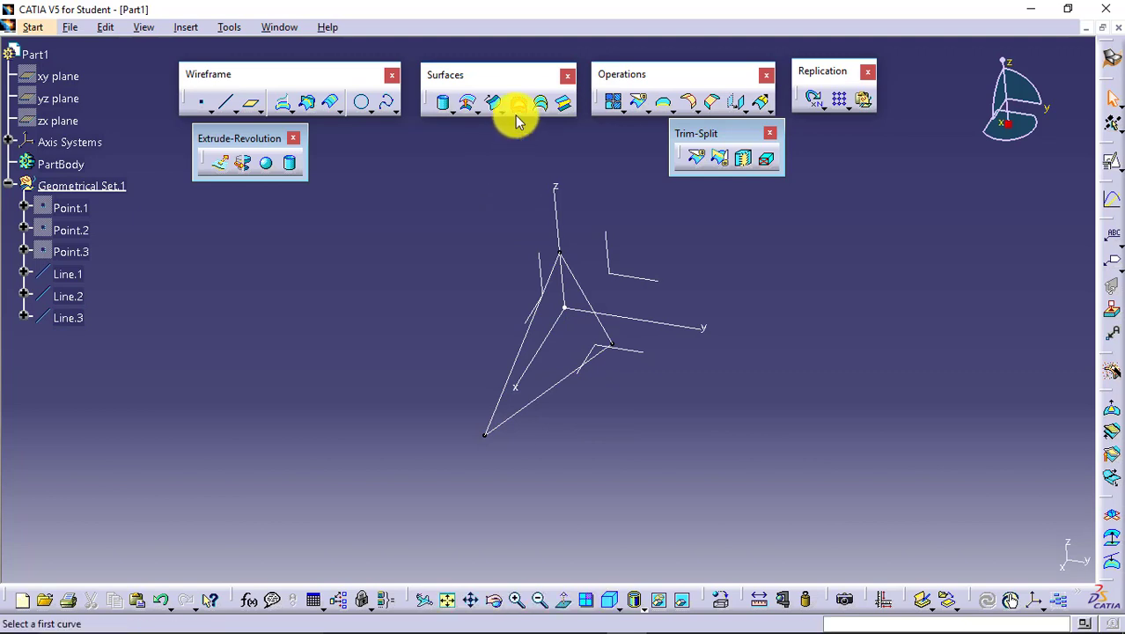
{"action": "left_click", "coordinate": [581, 297]}
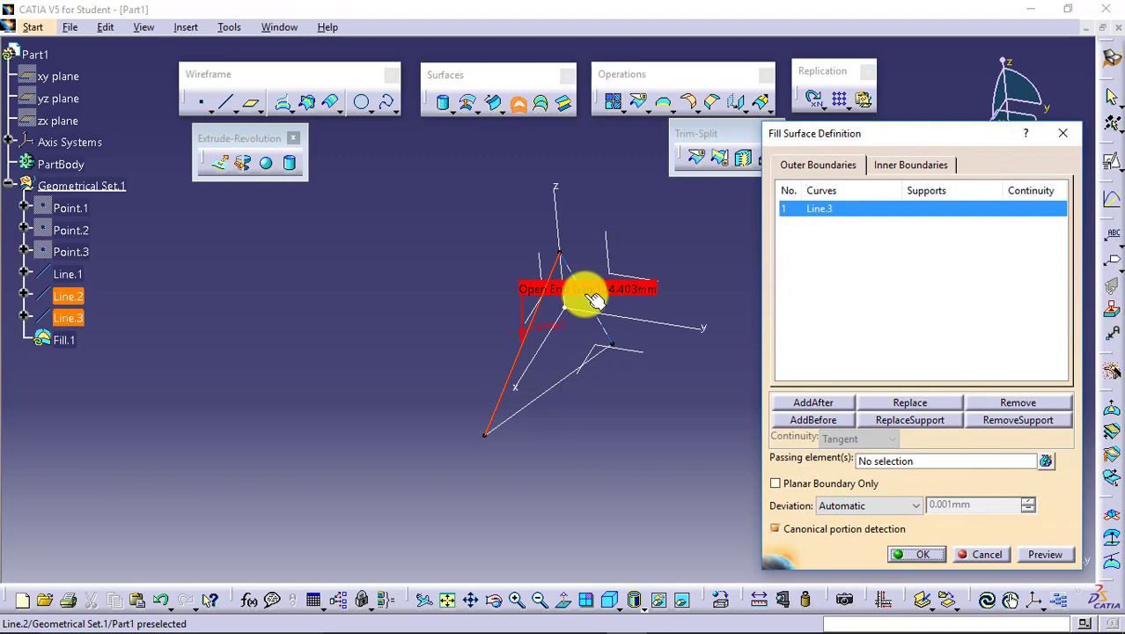
{"action": "left_click", "coordinate": [598, 314]}
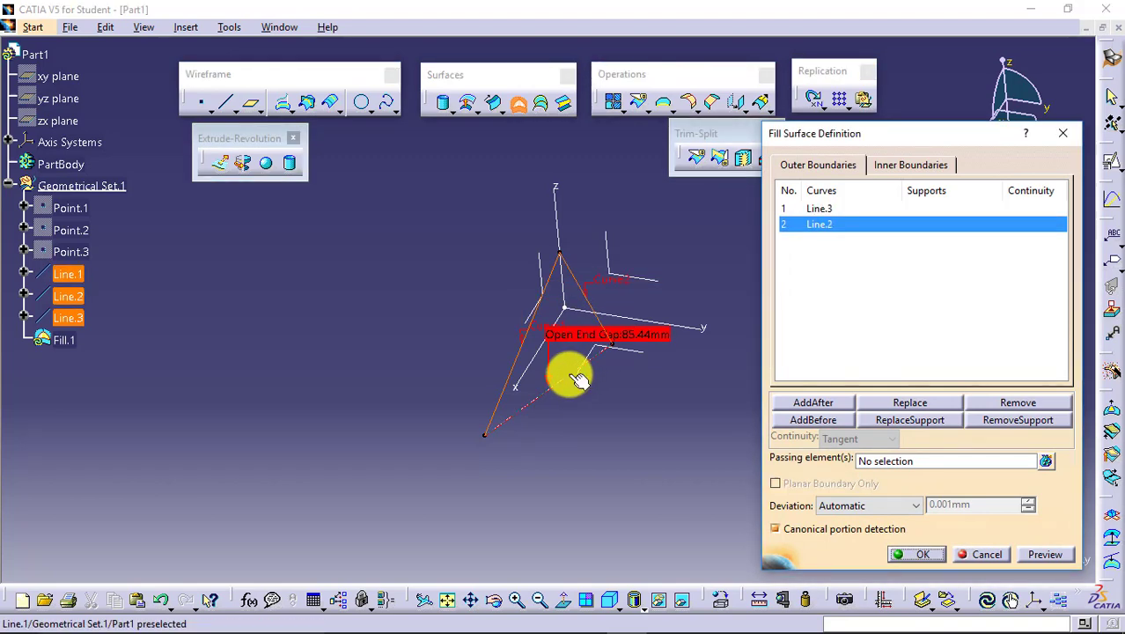
{"action": "left_click", "coordinate": [574, 372]}
{"action": "left_click", "coordinate": [916, 555]}
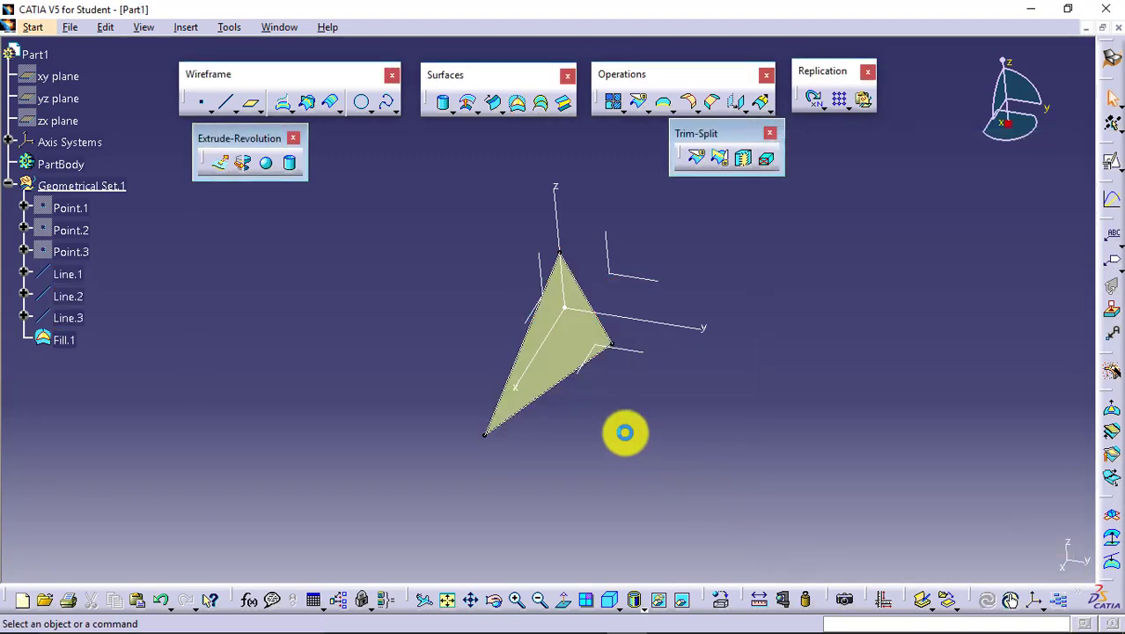
{"action": "middle_click_drag", "start_coordinate": [439, 337], "coordinate": [509, 322]}
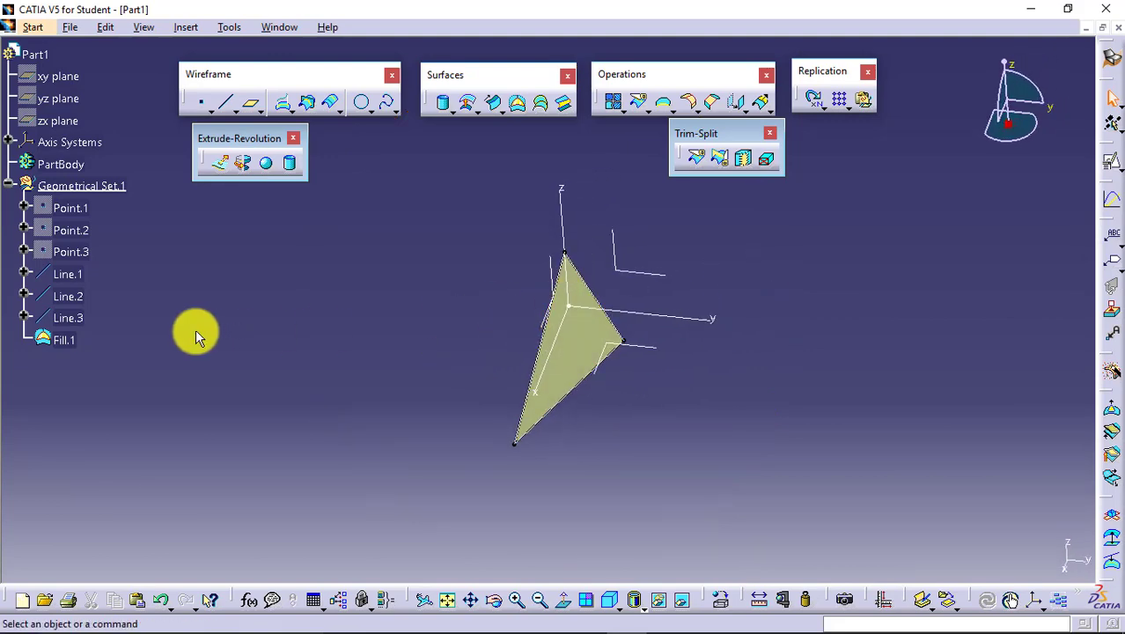
Hide Line.1, Line.2 and Line.3, leaving only the fill surface.
{"action": "right_click", "coordinate": [79, 276]}
{"action": "left_click", "coordinate": [100, 323]}
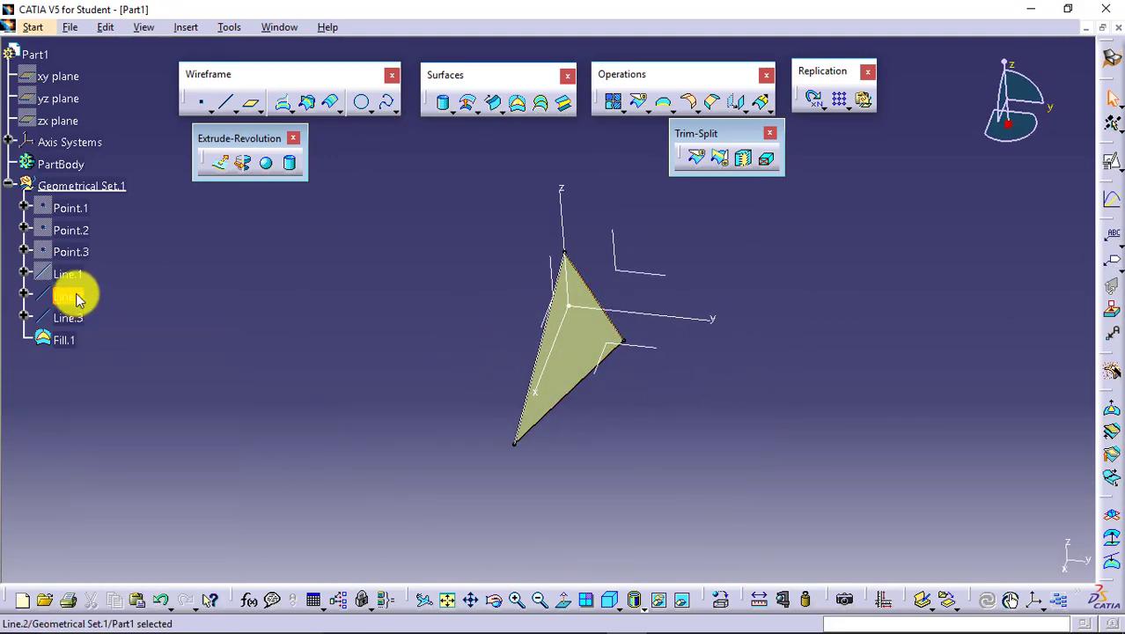
{"action": "right_click", "coordinate": [74, 295]}
{"action": "left_click", "coordinate": [88, 343]}
{"action": "right_click", "coordinate": [75, 318]}
{"action": "left_click", "coordinate": [111, 345]}
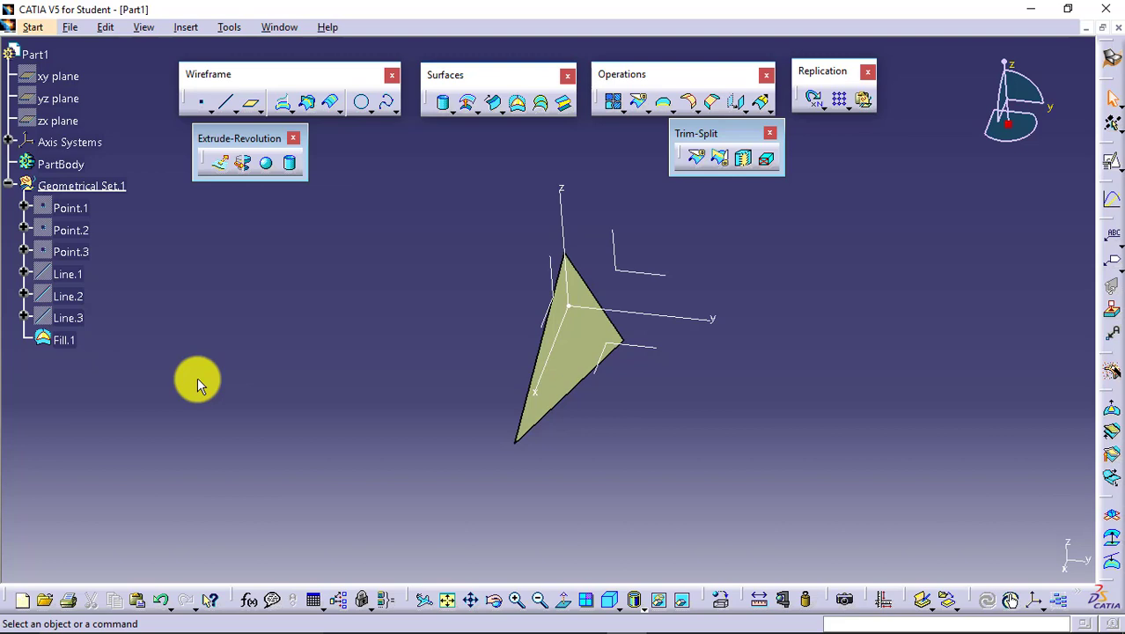
{"action": "left_click", "coordinate": [577, 340]}
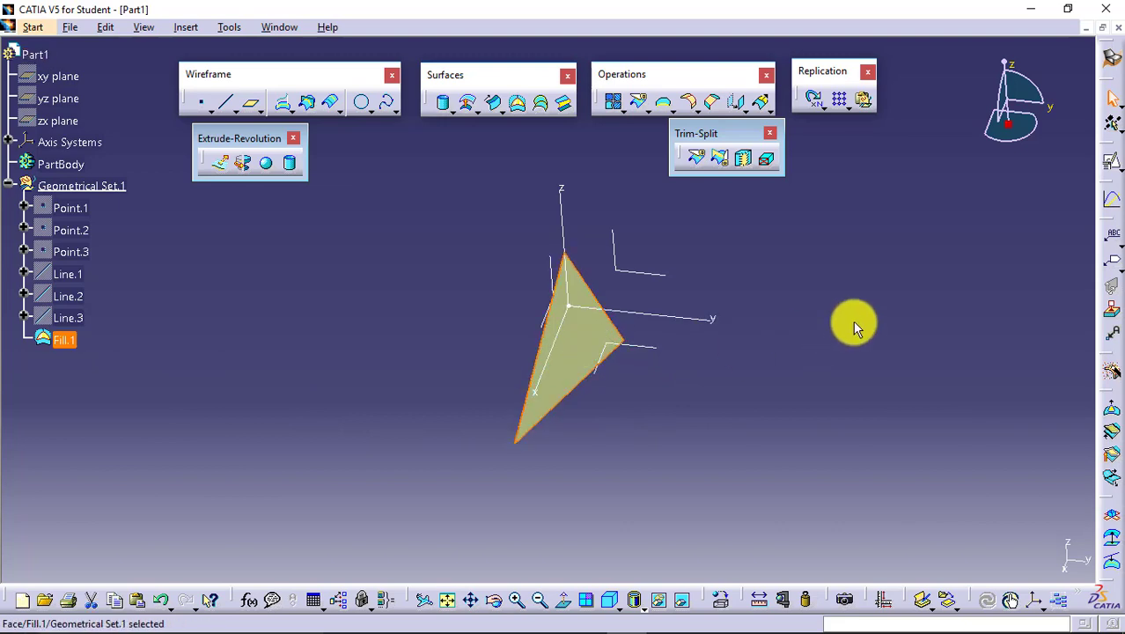
Tear off the Transformations flyout as a floating toolbar.
{"action": "left_click", "coordinate": [747, 107]}
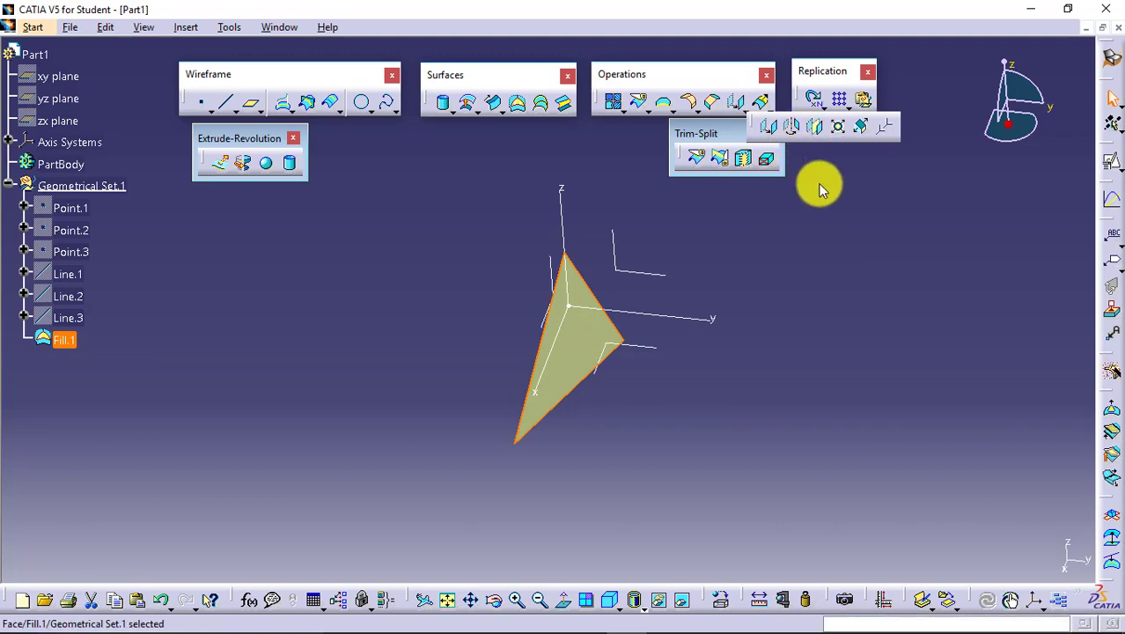
{"action": "left_click", "coordinate": [818, 248]}
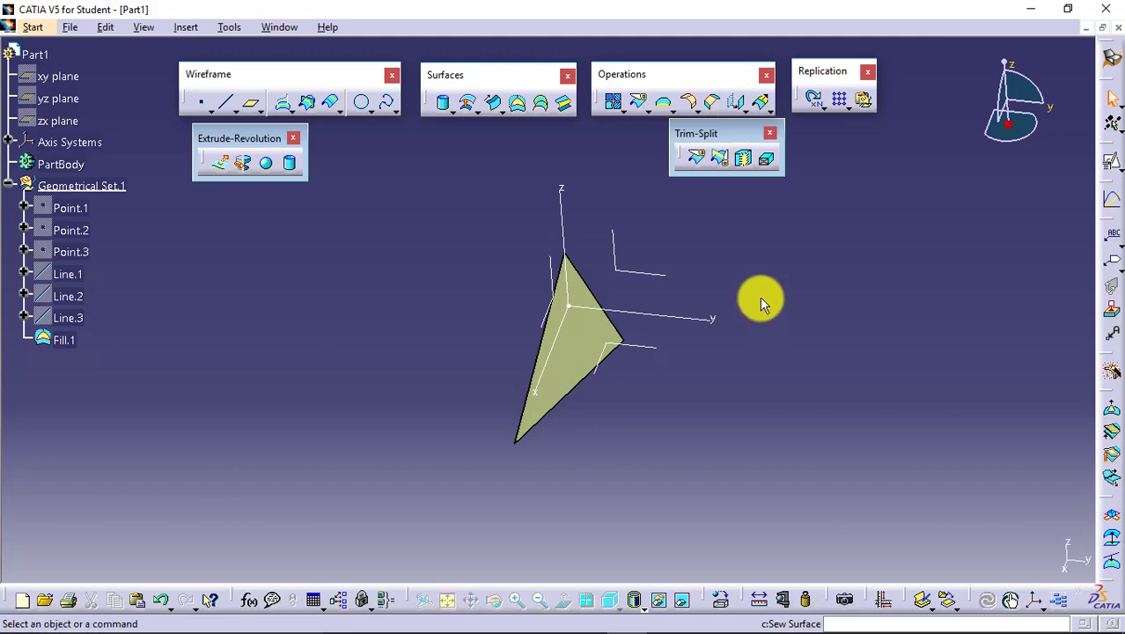
{"action": "left_click", "coordinate": [749, 110]}
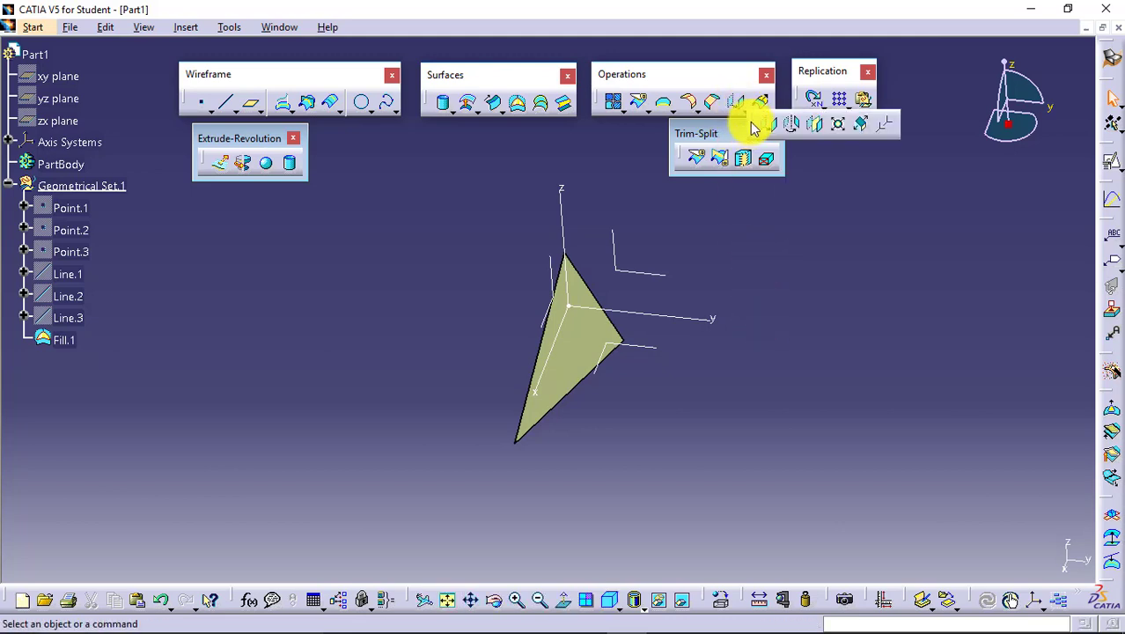
{"action": "left_click_drag", "start_coordinate": [766, 134], "coordinate": [800, 143]}
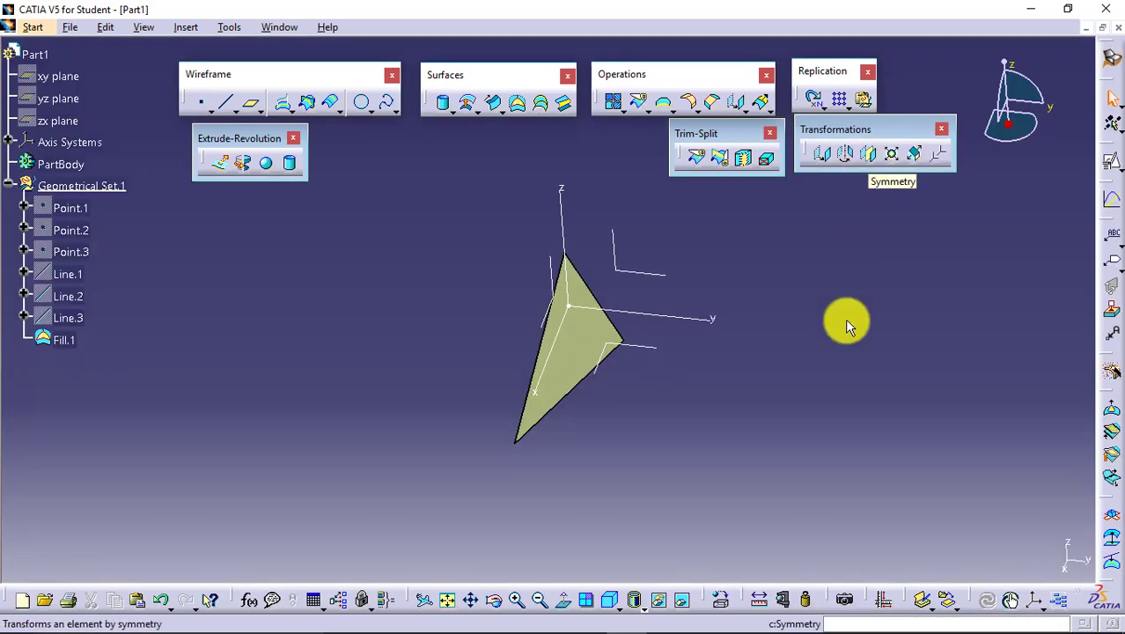
Mirror Fill.1 across the ZX plane to create Symmetry.1.
{"action": "left_click", "coordinate": [582, 334]}
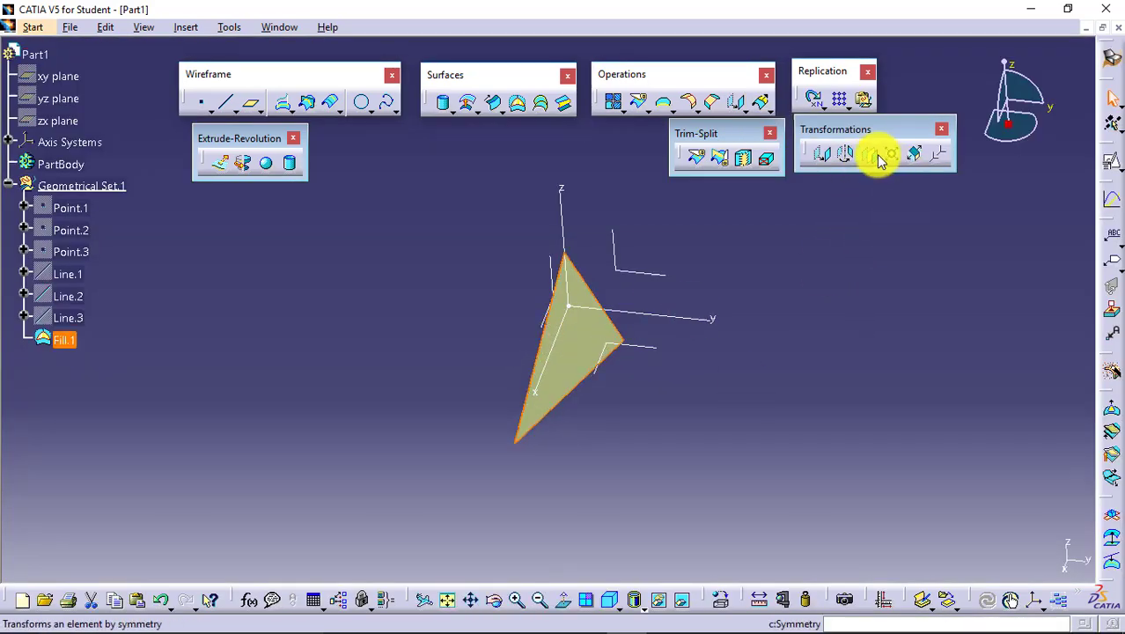
{"action": "left_click", "coordinate": [869, 154]}
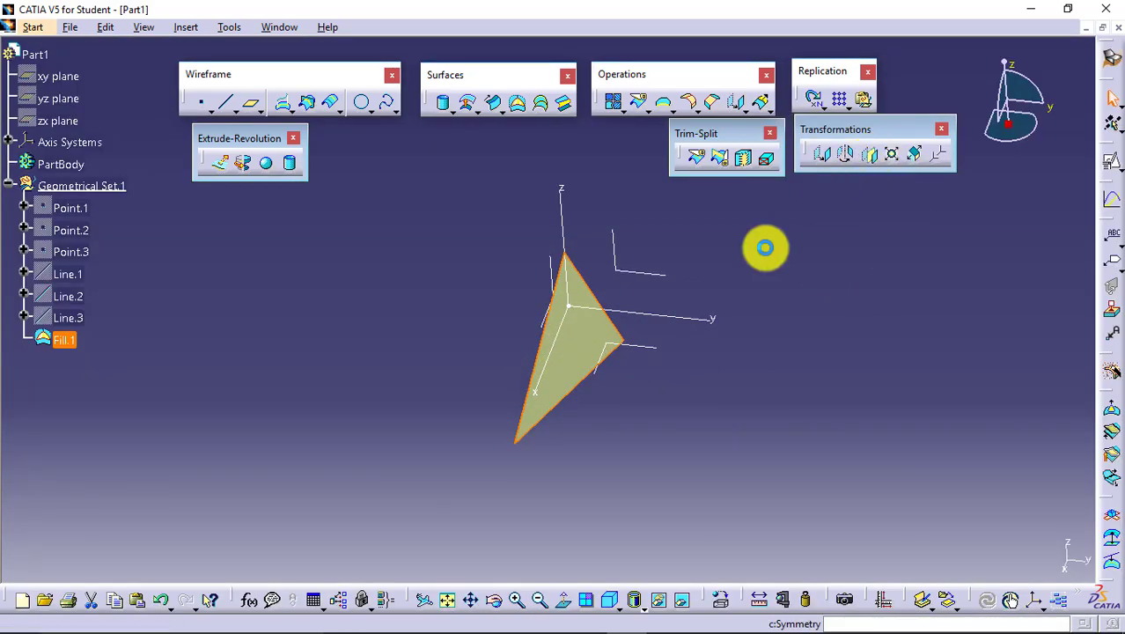
{"action": "left_click", "coordinate": [556, 271]}
{"action": "left_click", "coordinate": [923, 555]}
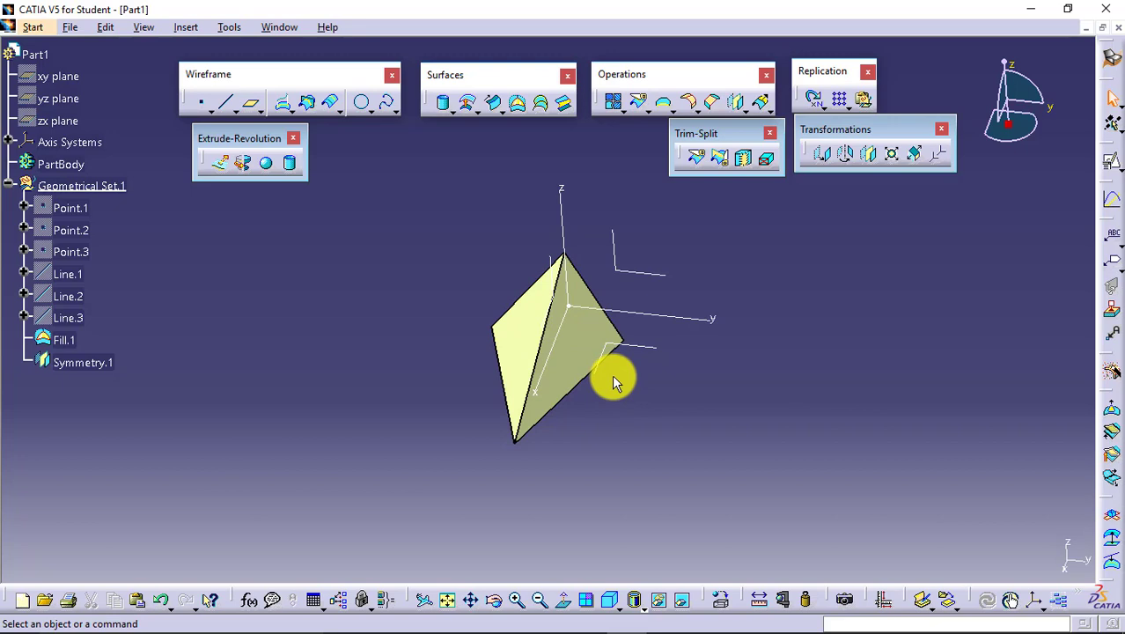
{"action": "middle_click_drag", "start_coordinate": [607, 375], "coordinate": [592, 352]}
{"action": "left_click", "coordinate": [593, 353]}
{"action": "left_click", "coordinate": [515, 314]}
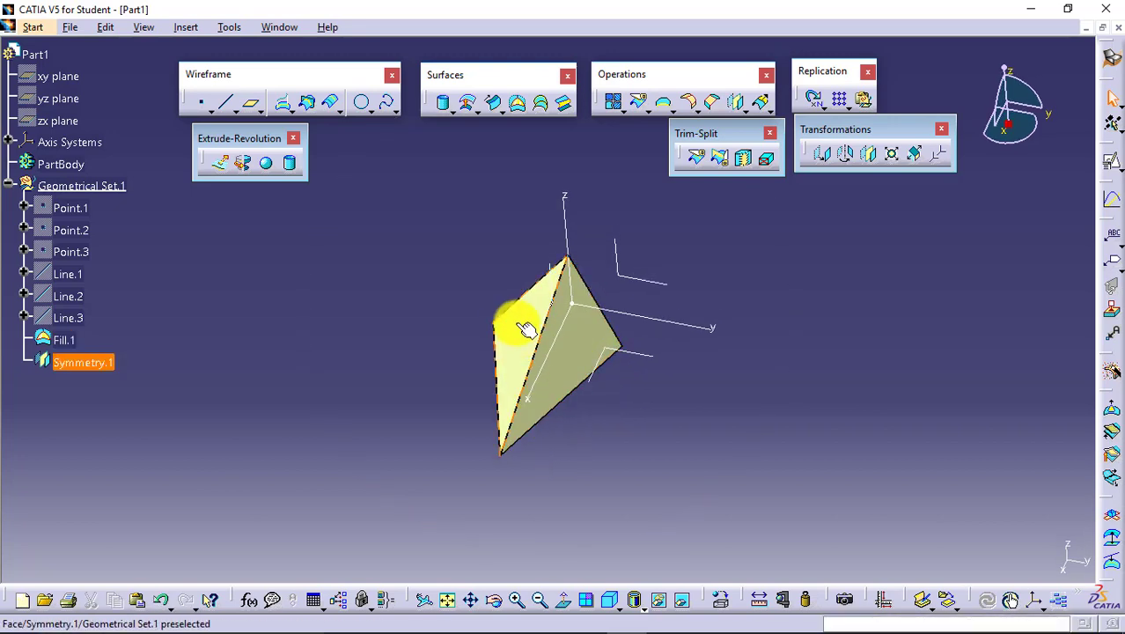
Start a Trim on the Fill.1 surface, then abandon it.
{"action": "left_click", "coordinate": [669, 413]}
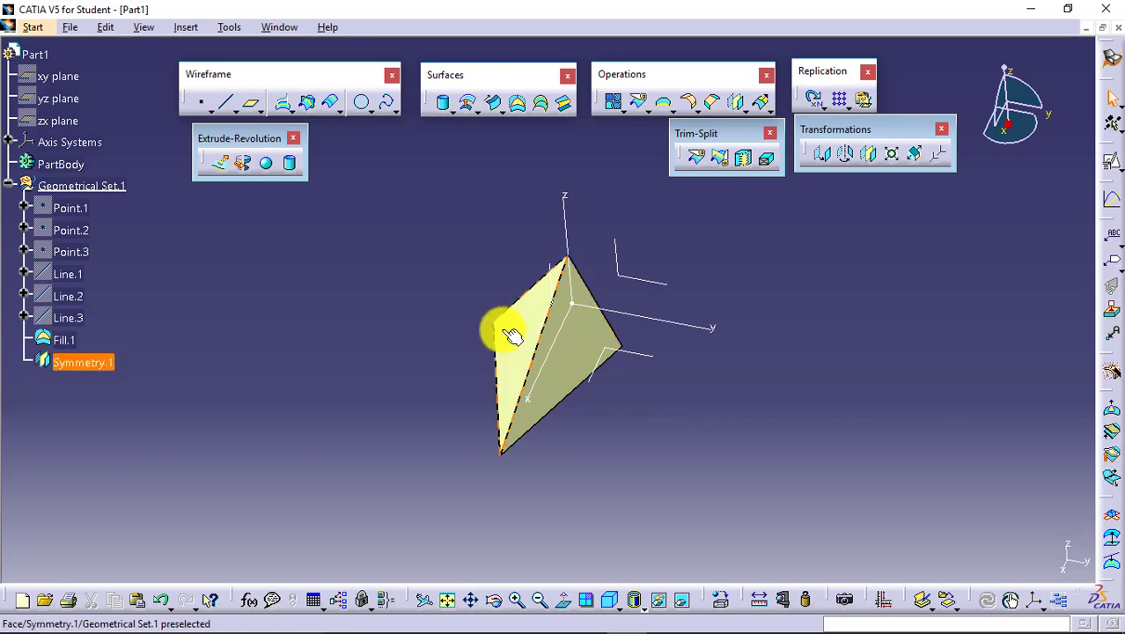
{"action": "left_click", "coordinate": [719, 161]}
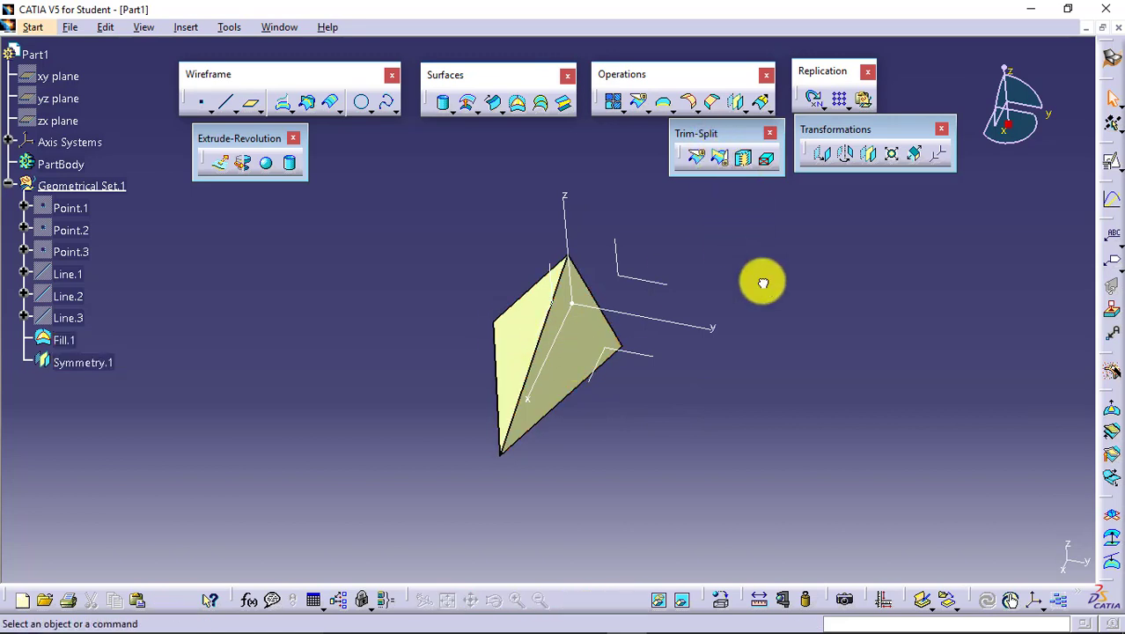
{"action": "left_click", "coordinate": [555, 387]}
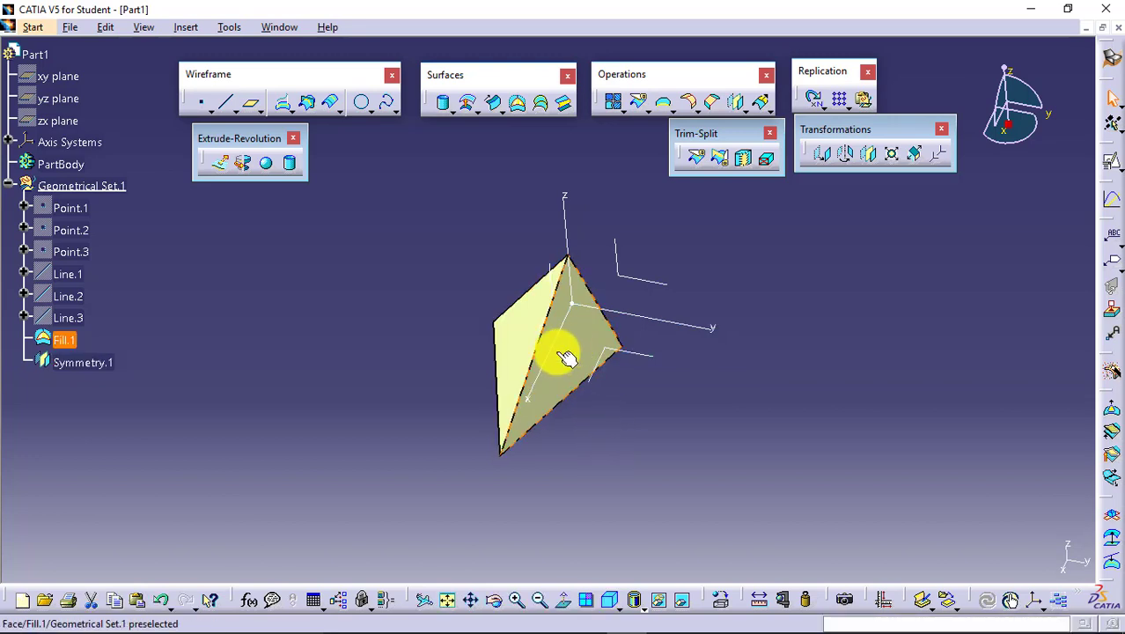
{"action": "left_click", "coordinate": [521, 326]}
{"action": "left_click", "coordinate": [695, 415]}
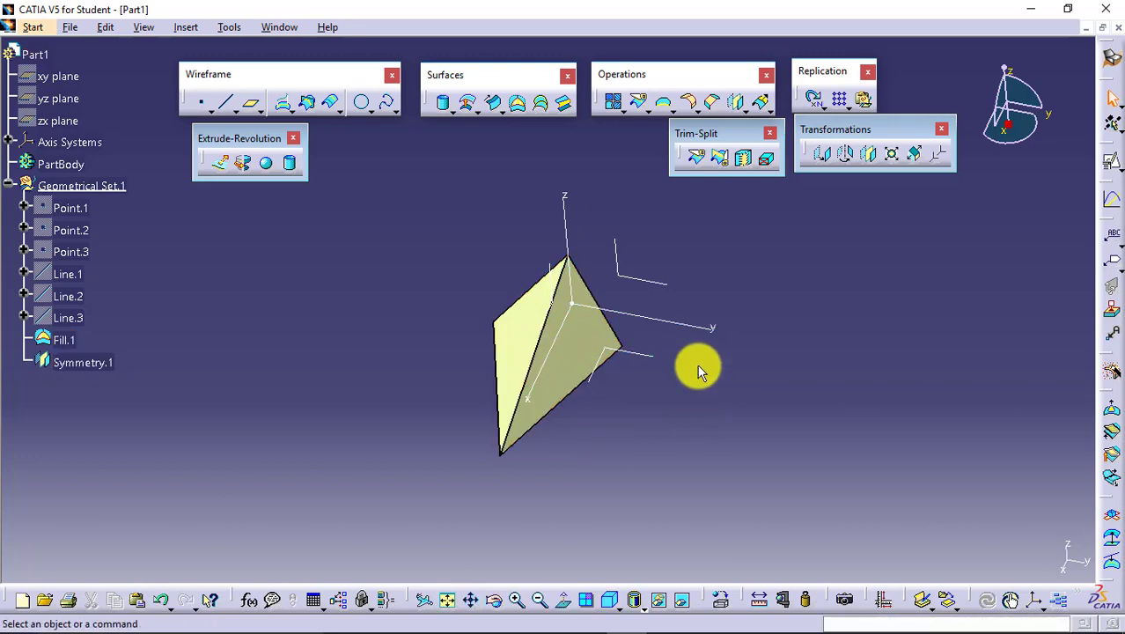
Join Fill.1 and Symmetry.1 into the single surface Join.1.
{"action": "left_click", "coordinate": [613, 104]}
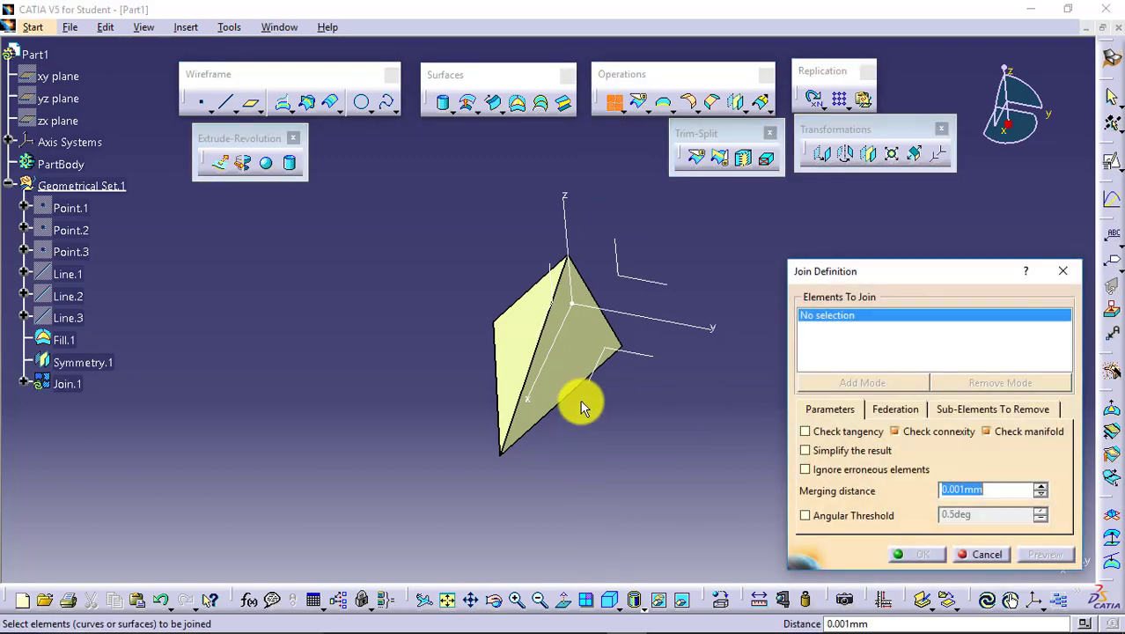
{"action": "left_click", "coordinate": [572, 368]}
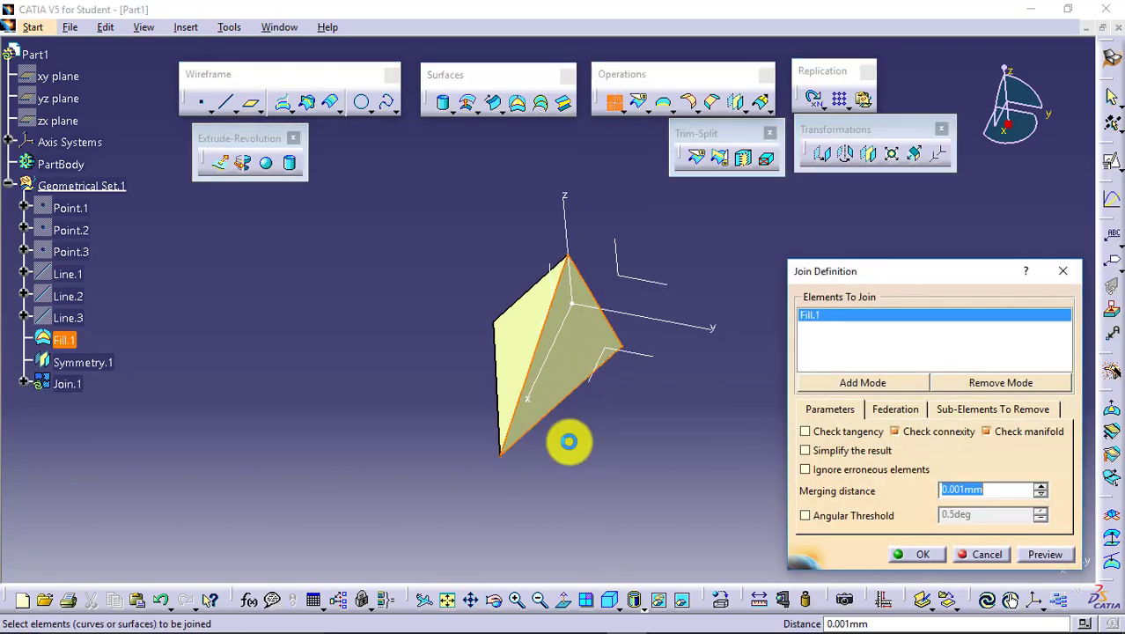
{"action": "left_click", "coordinate": [520, 343]}
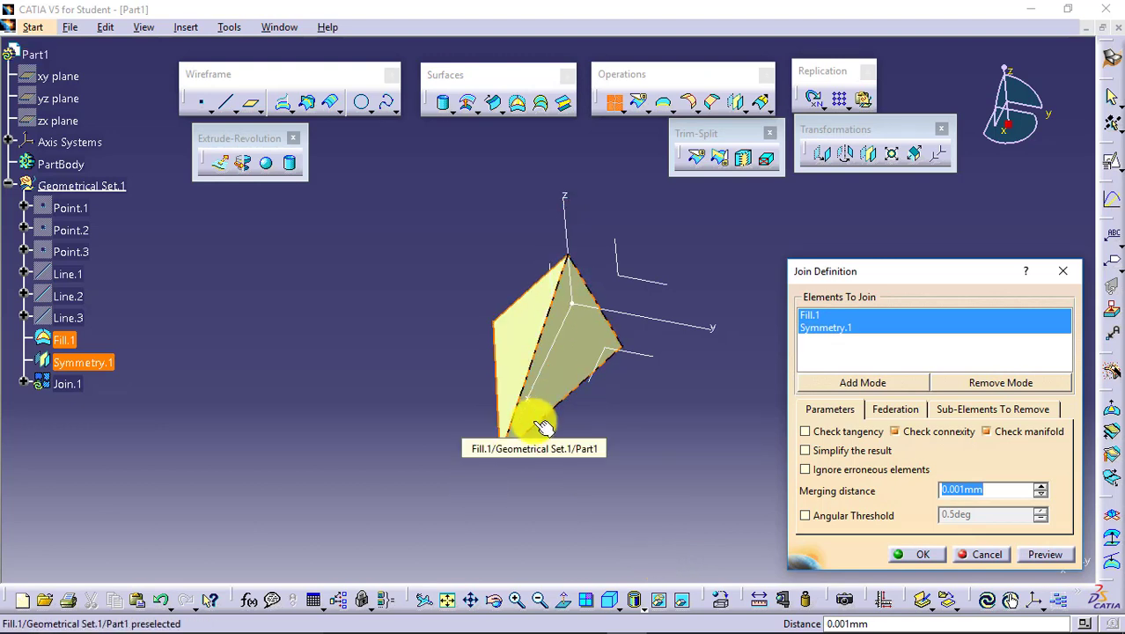
{"action": "left_click", "coordinate": [920, 555]}
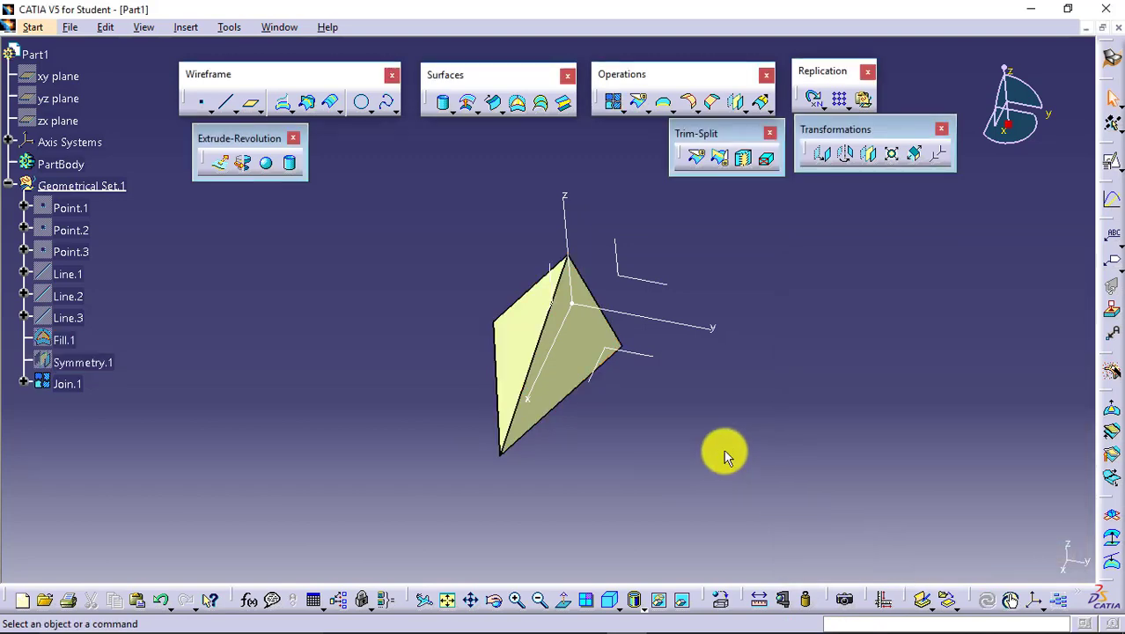
Mirror Join.1 across the XY plane to create Symmetry.2.
{"action": "left_click", "coordinate": [60, 384]}
{"action": "left_click", "coordinate": [643, 475]}
{"action": "middle_click_drag", "start_coordinate": [643, 475], "coordinate": [404, 284]}
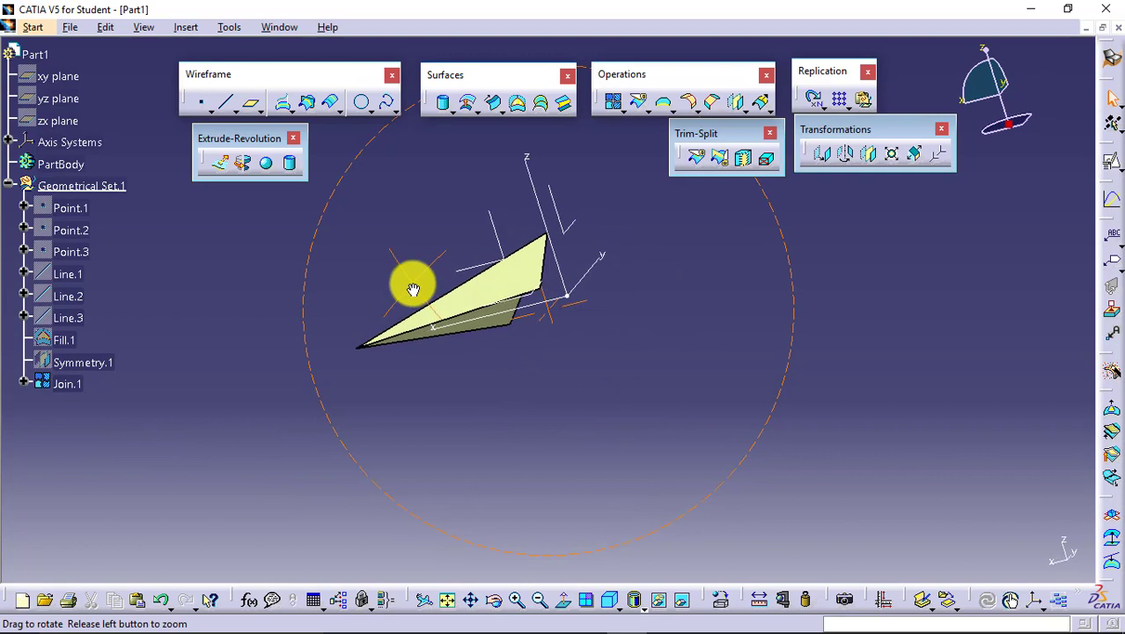
{"action": "left_click", "coordinate": [77, 386]}
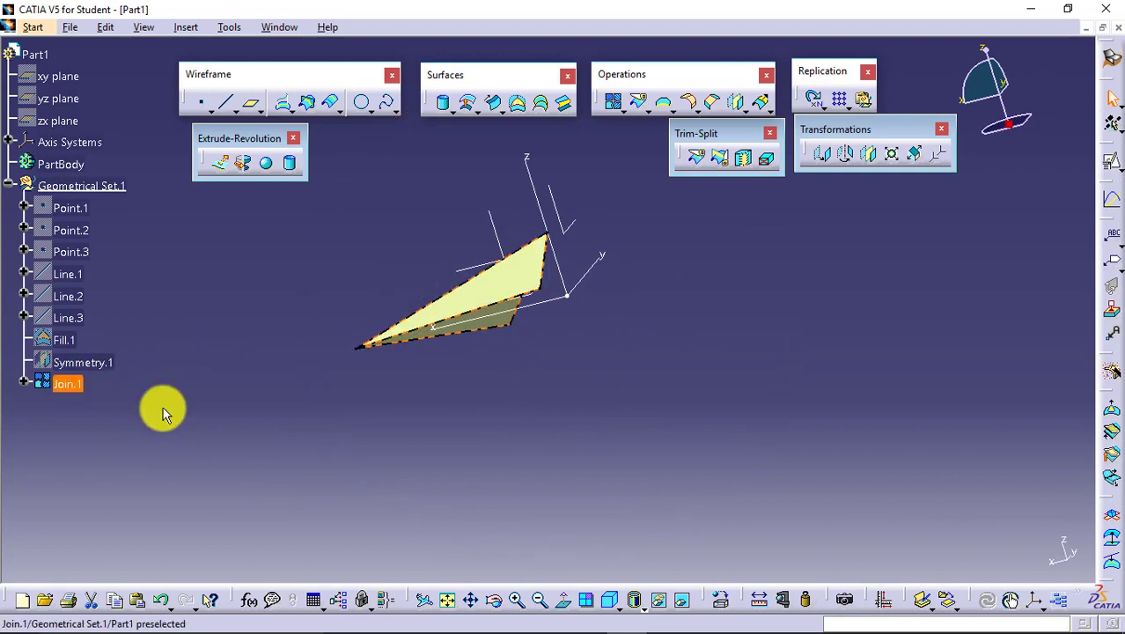
{"action": "left_click", "coordinate": [868, 159]}
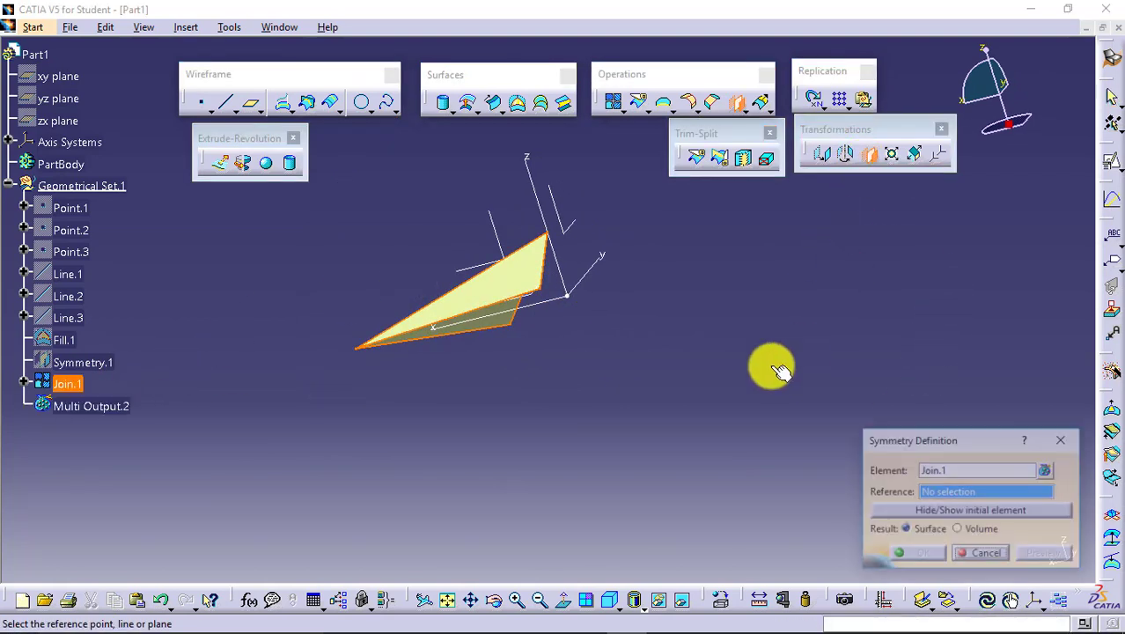
{"action": "left_click", "coordinate": [533, 301]}
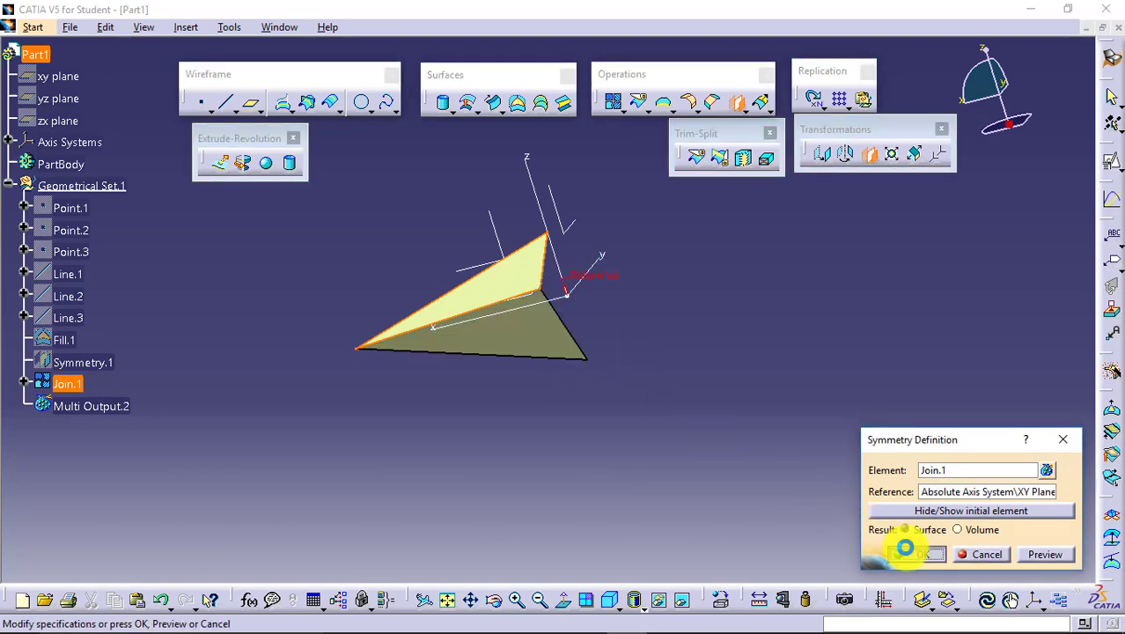
{"action": "left_click", "coordinate": [905, 548]}
{"action": "middle_click_drag", "start_coordinate": [537, 310], "coordinate": [269, 389]}
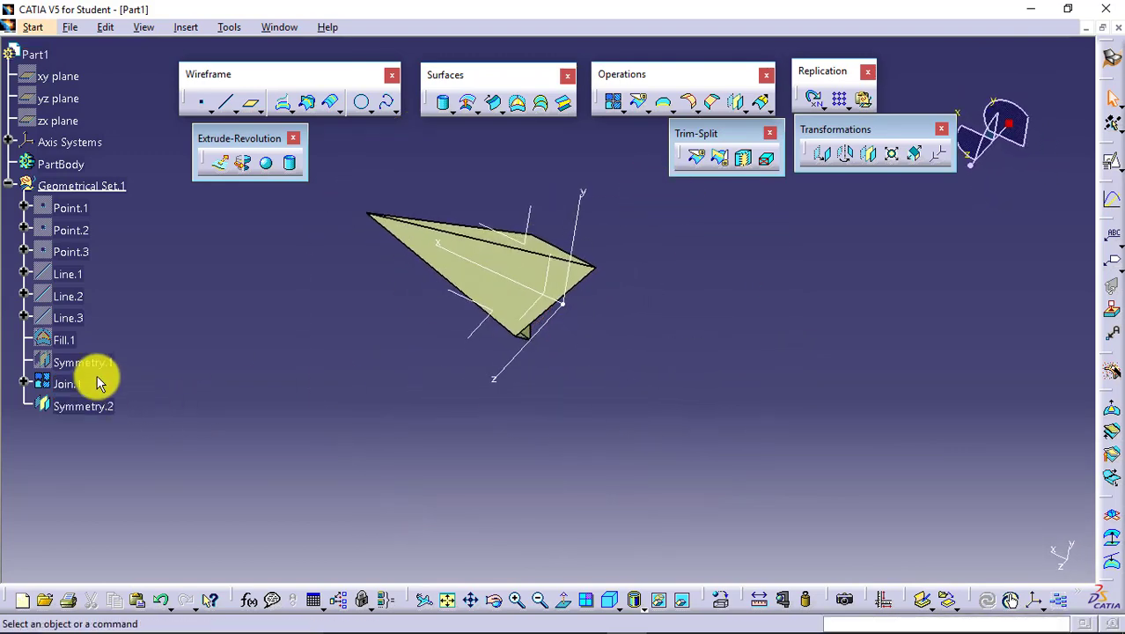
Join Join.1 and Symmetry.2 into Join.2 and show it in isometric view.
{"action": "left_click", "coordinate": [611, 102]}
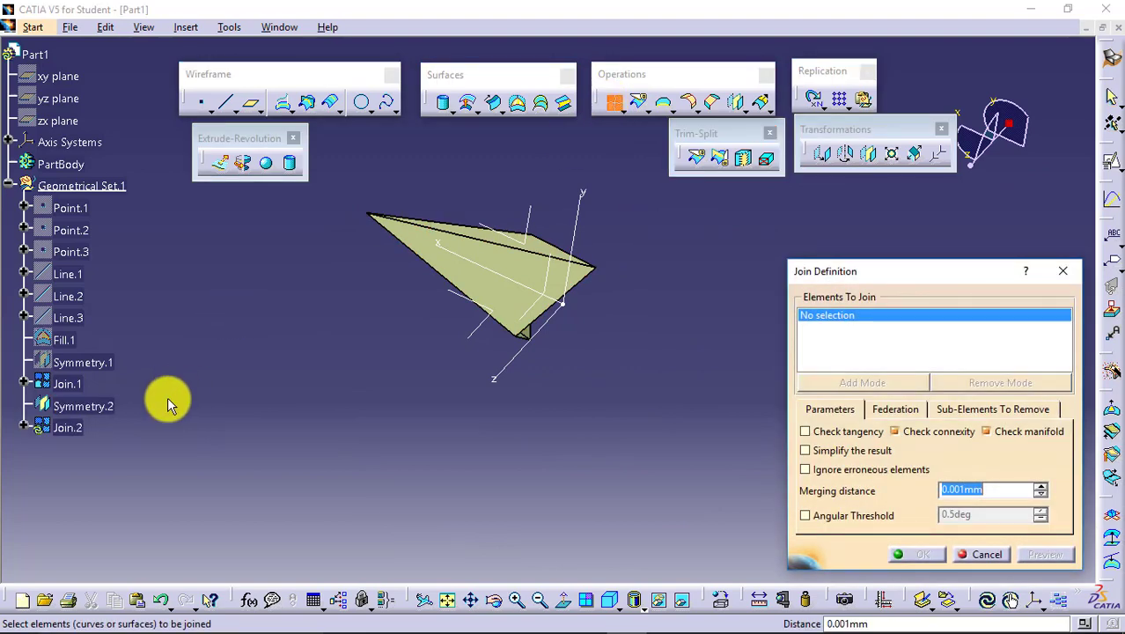
{"action": "left_click", "coordinate": [66, 384]}
{"action": "left_click", "coordinate": [88, 405]}
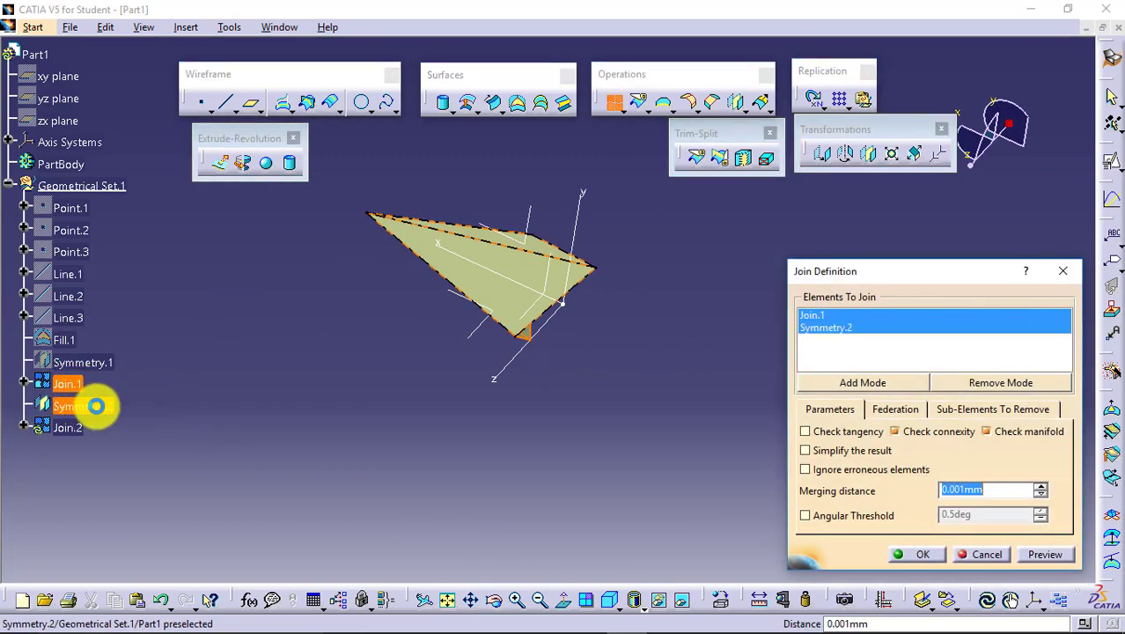
{"action": "left_click", "coordinate": [917, 554]}
{"action": "middle_click_drag", "start_coordinate": [452, 201], "coordinate": [318, 361]}
{"action": "left_click", "coordinate": [609, 600]}
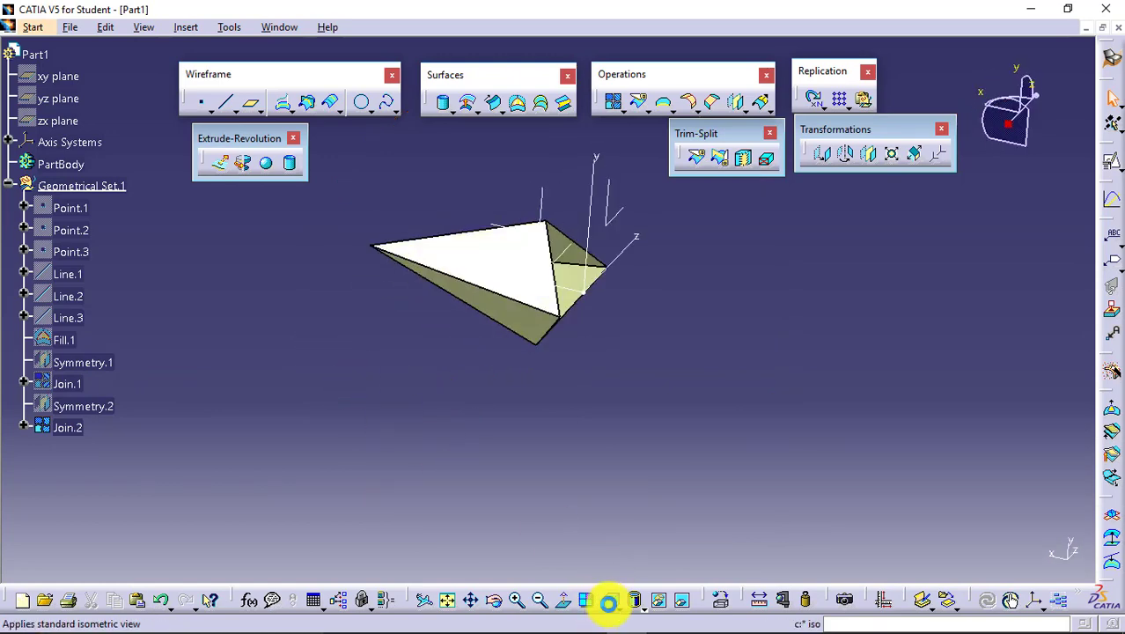
{"action": "middle_click_drag", "start_coordinate": [495, 517], "coordinate": [543, 425]}
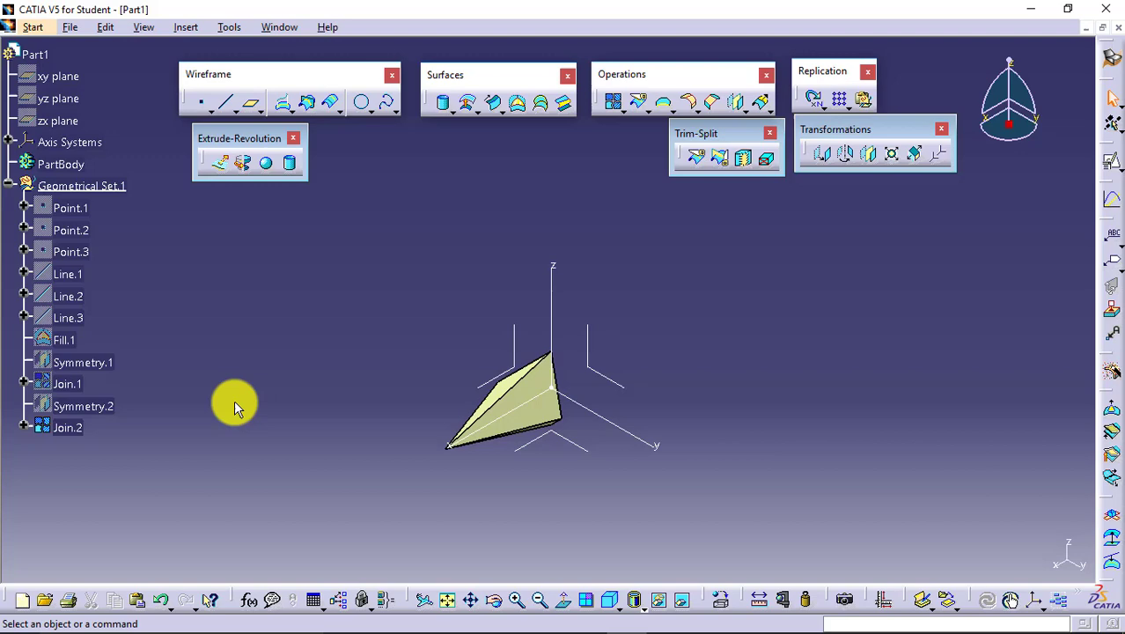
{"action": "left_click", "coordinate": [77, 428]}
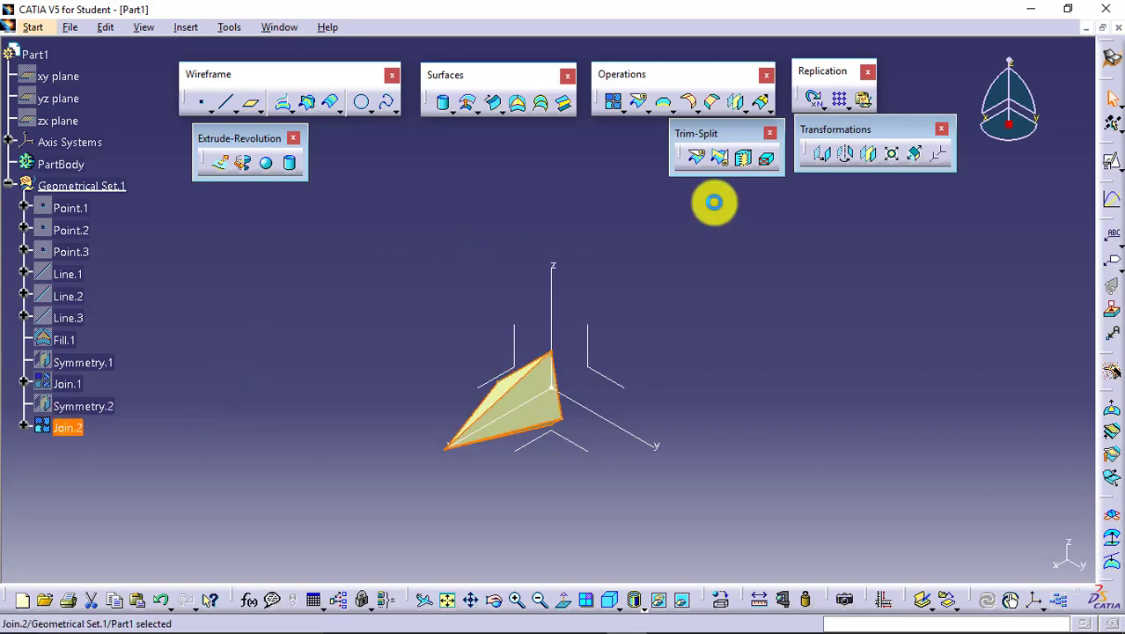
Circular-pattern Join.2 as a complete crown of 5 instances around the Z axis.
{"action": "left_click", "coordinate": [845, 107]}
{"action": "left_click", "coordinate": [894, 129]}
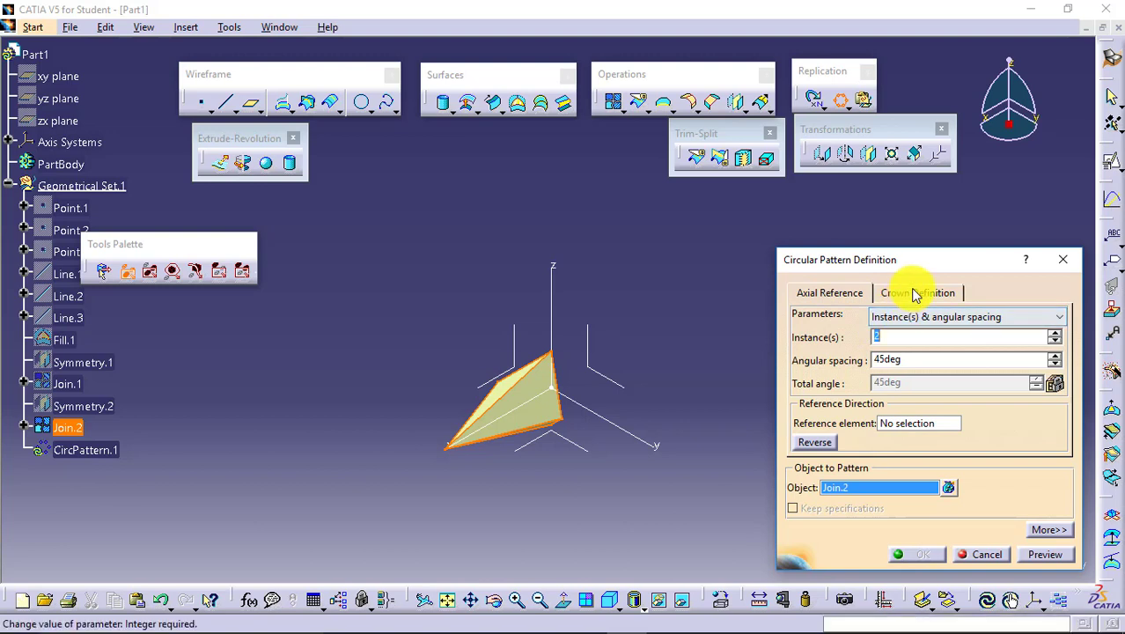
{"action": "left_click", "coordinate": [911, 317]}
{"action": "left_click", "coordinate": [922, 377]}
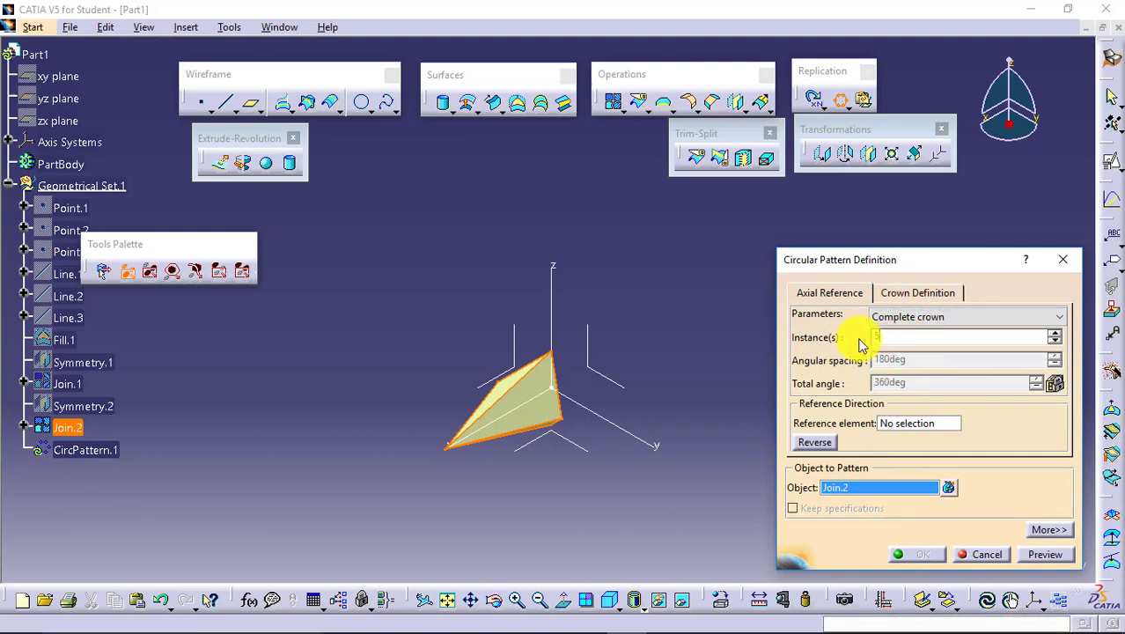
{"action": "left_click", "coordinate": [911, 425]}
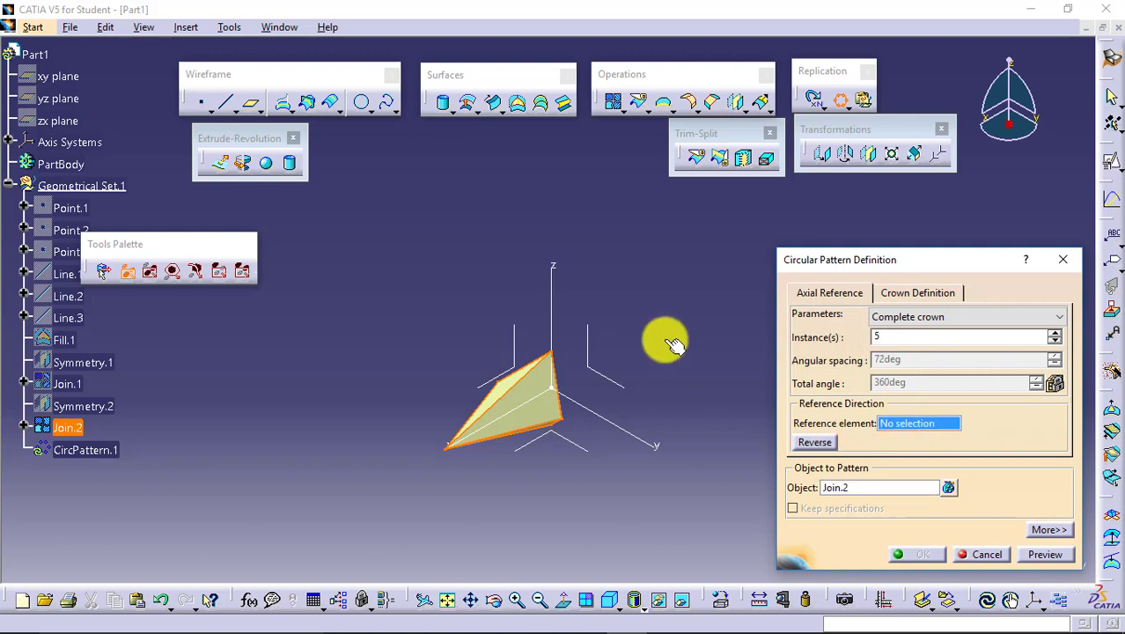
{"action": "left_click", "coordinate": [552, 271]}
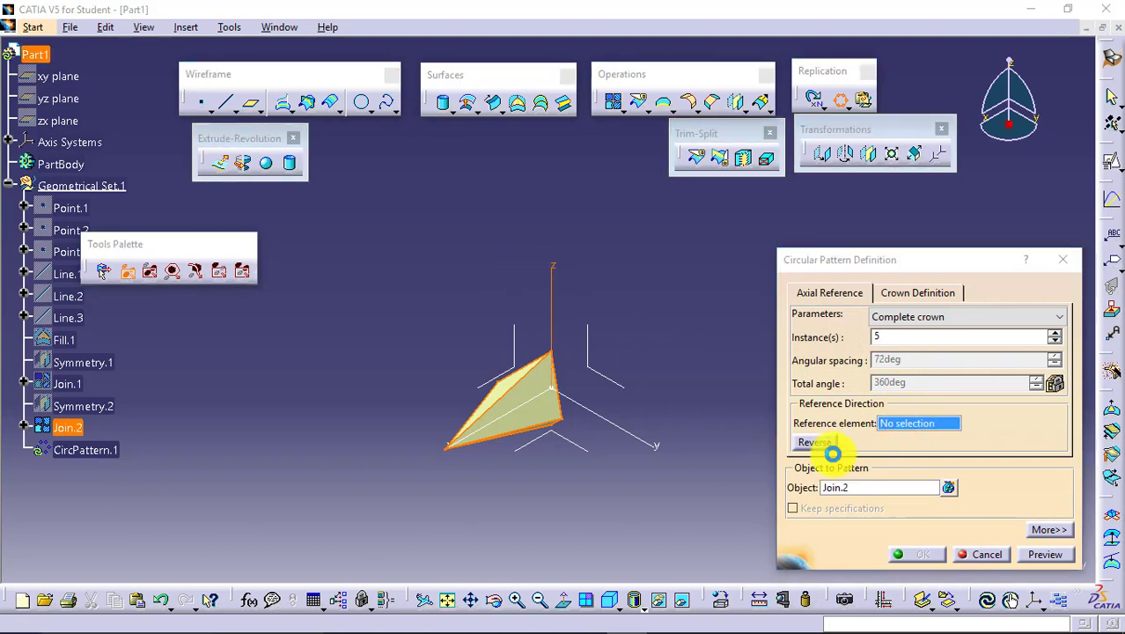
{"action": "left_click", "coordinate": [1030, 554]}
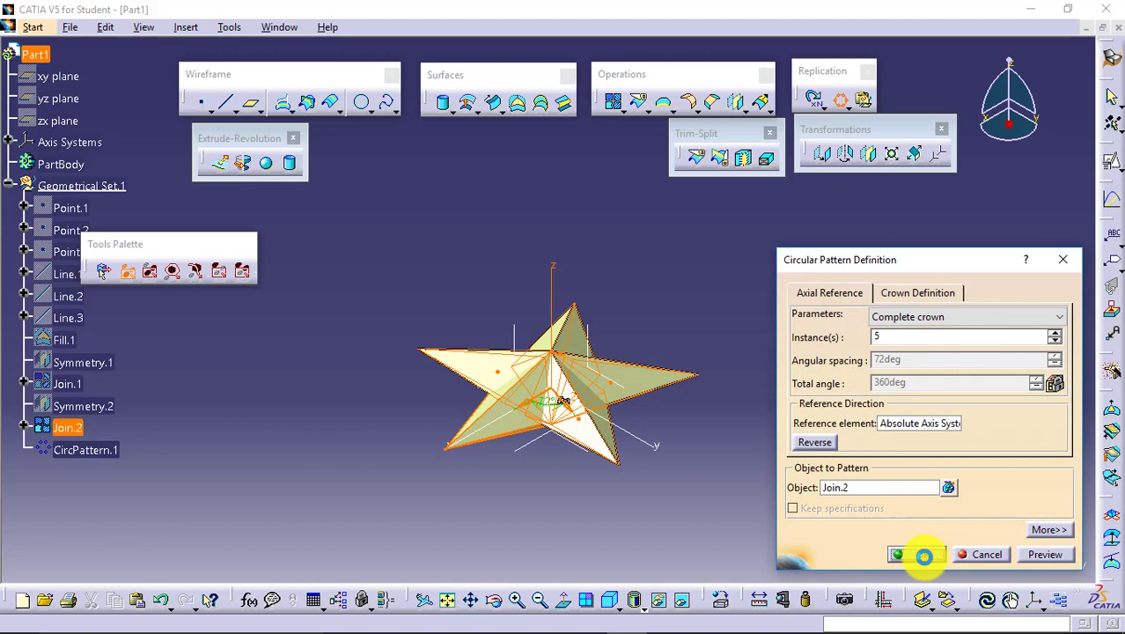
{"action": "left_click", "coordinate": [922, 554]}
{"action": "middle_click_drag", "start_coordinate": [666, 339], "coordinate": [731, 402]}
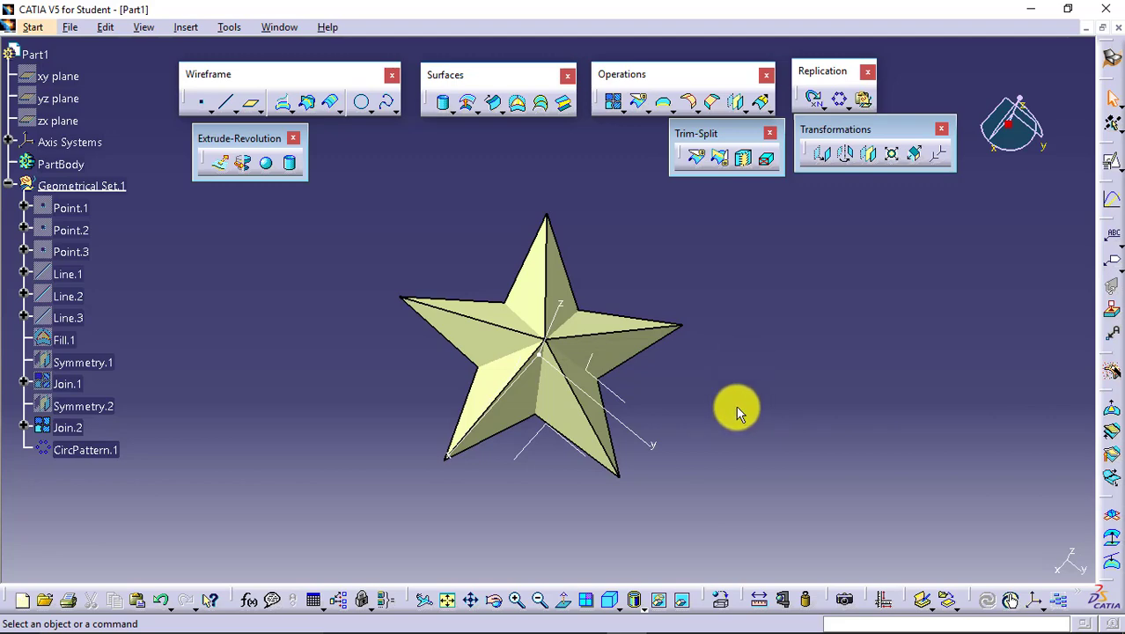
{"action": "middle_click_drag", "start_coordinate": [581, 467], "coordinate": [565, 372]}
{"action": "left_click", "coordinate": [85, 208]}
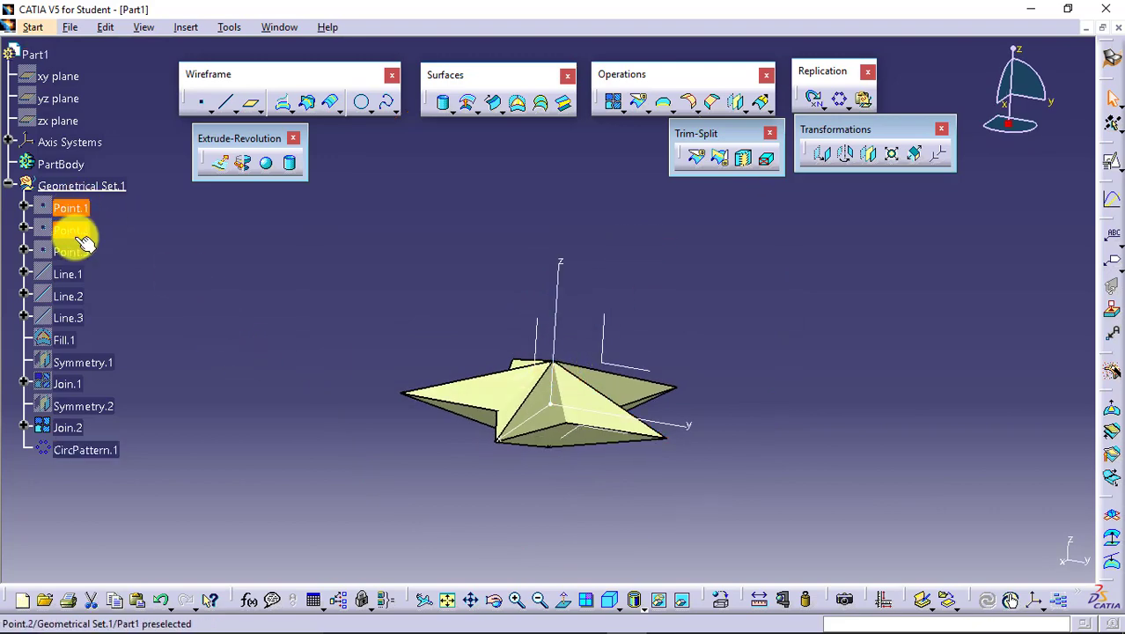
{"action": "left_click", "coordinate": [74, 252], "text": "shift"}
{"action": "middle_click_drag", "start_coordinate": [583, 327], "coordinate": [490, 327]}
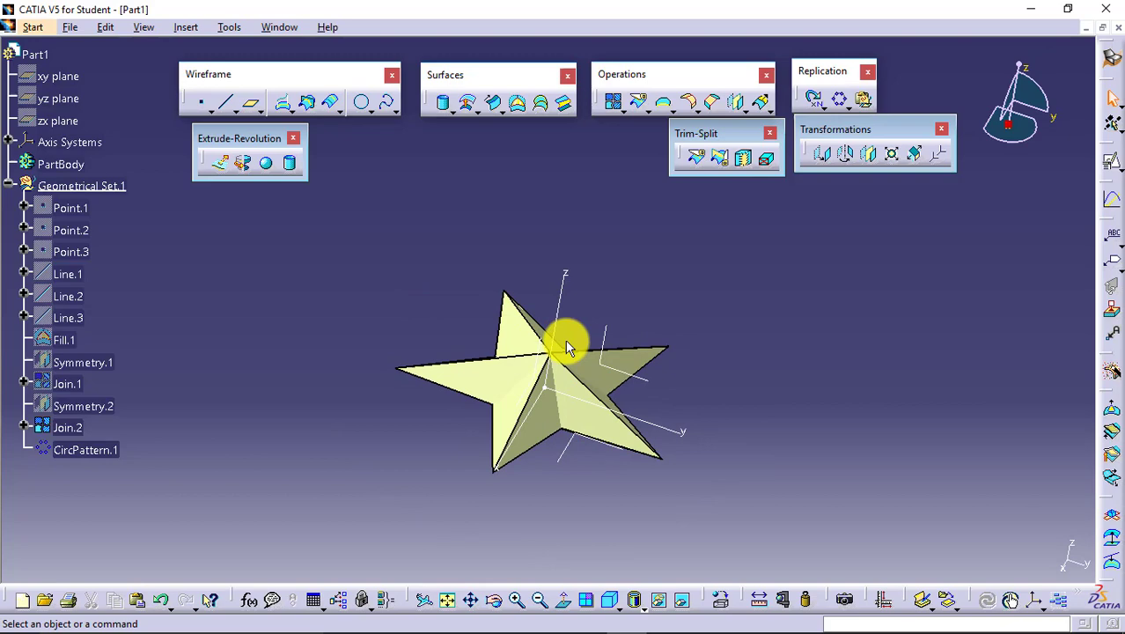
{"action": "middle_click_drag", "start_coordinate": [577, 302], "coordinate": [511, 370]}
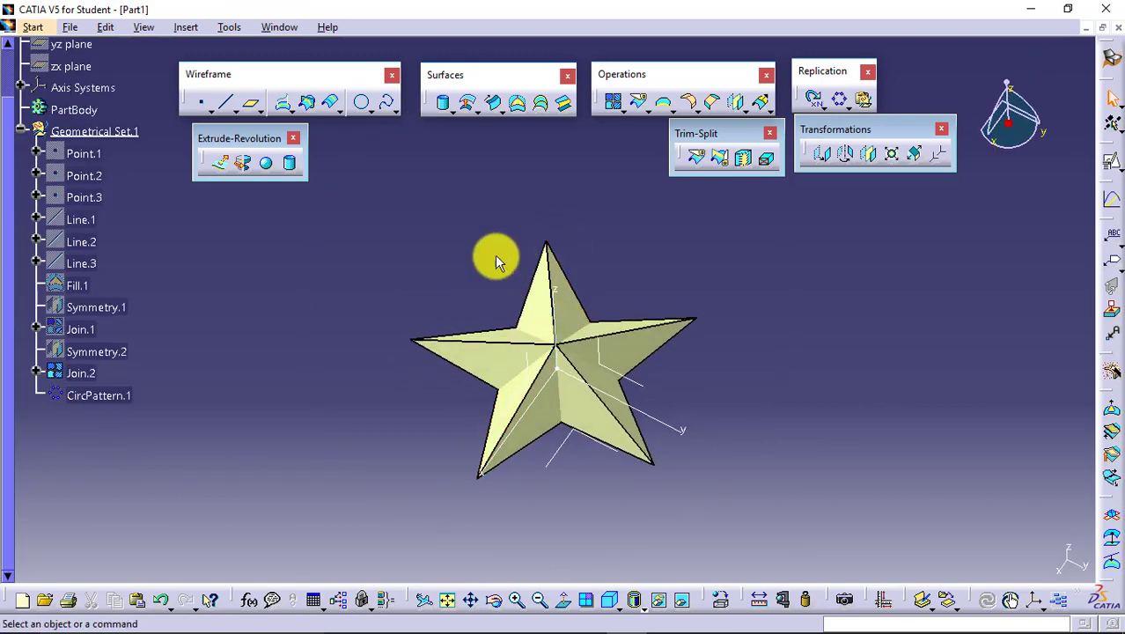
Change Point.1's X coordinate to 120 mm, leaving Point.2 unchanged.
{"action": "double_click", "coordinate": [84, 155]}
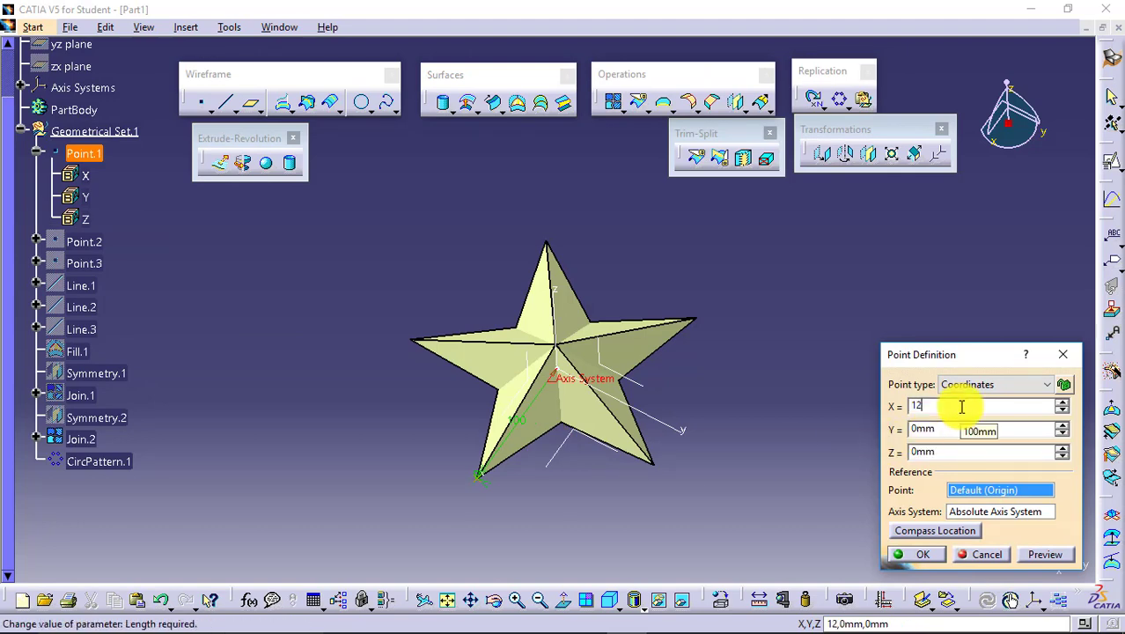
{"action": "type", "text": "120"}
{"action": "key", "text": "Return"}
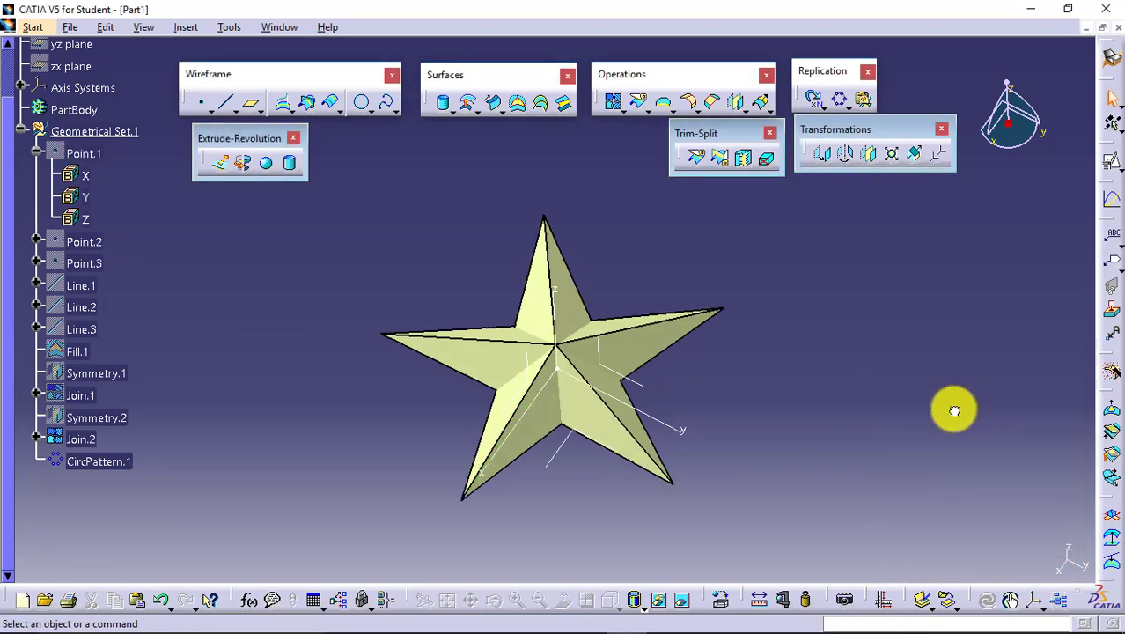
{"action": "double_click", "coordinate": [88, 243]}
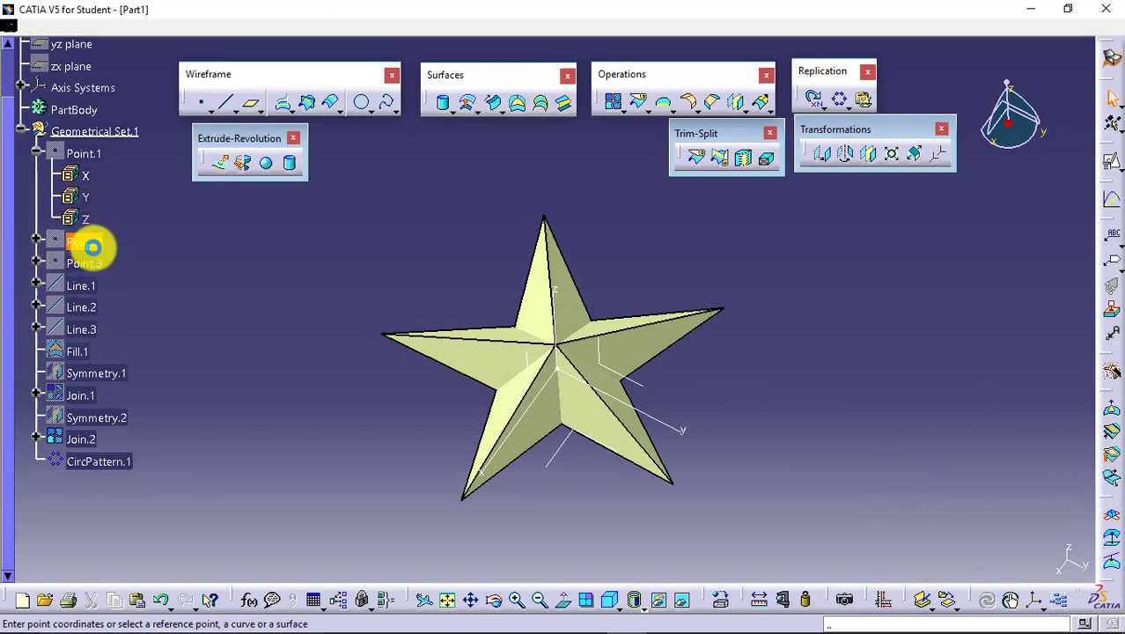
{"action": "middle_click_drag", "start_coordinate": [597, 520], "coordinate": [568, 367]}
{"action": "left_click_drag", "start_coordinate": [955, 451], "coordinate": [877, 451]}
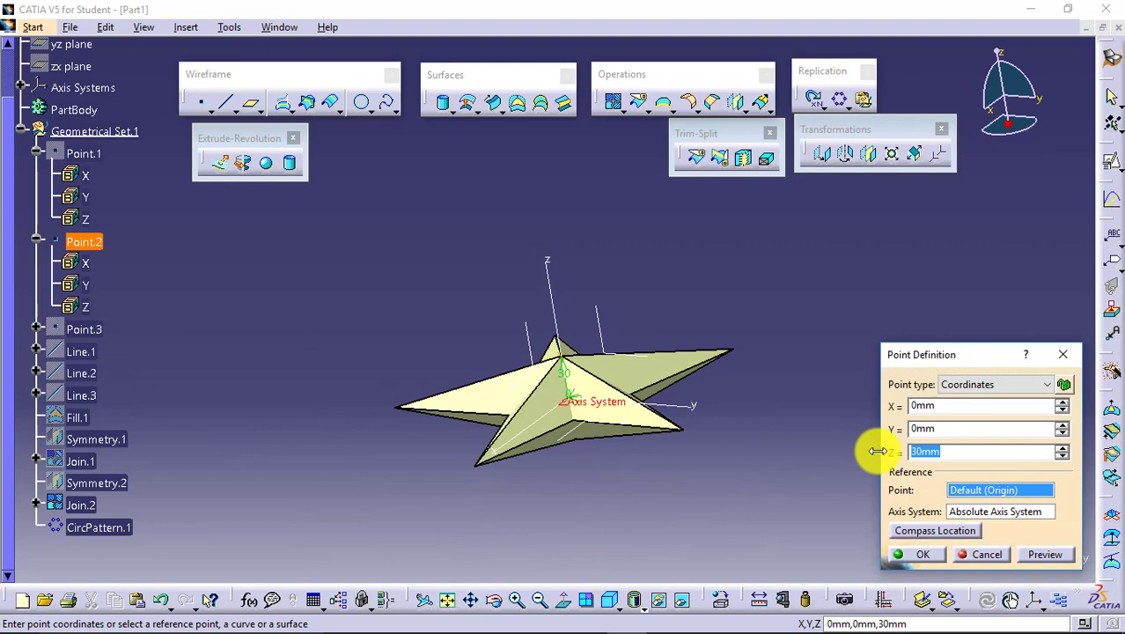
{"action": "key", "text": "Return"}
{"action": "middle_click_drag", "start_coordinate": [660, 471], "coordinate": [634, 423]}
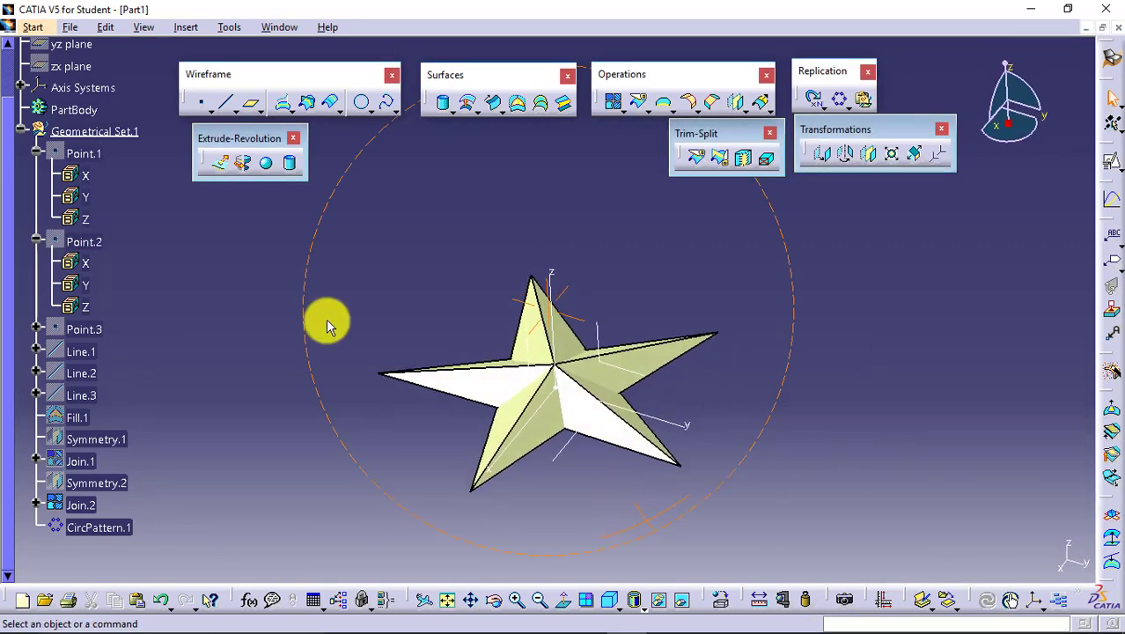
Set Point.3's Y coordinate to 20 mm.
{"action": "double_click", "coordinate": [88, 328]}
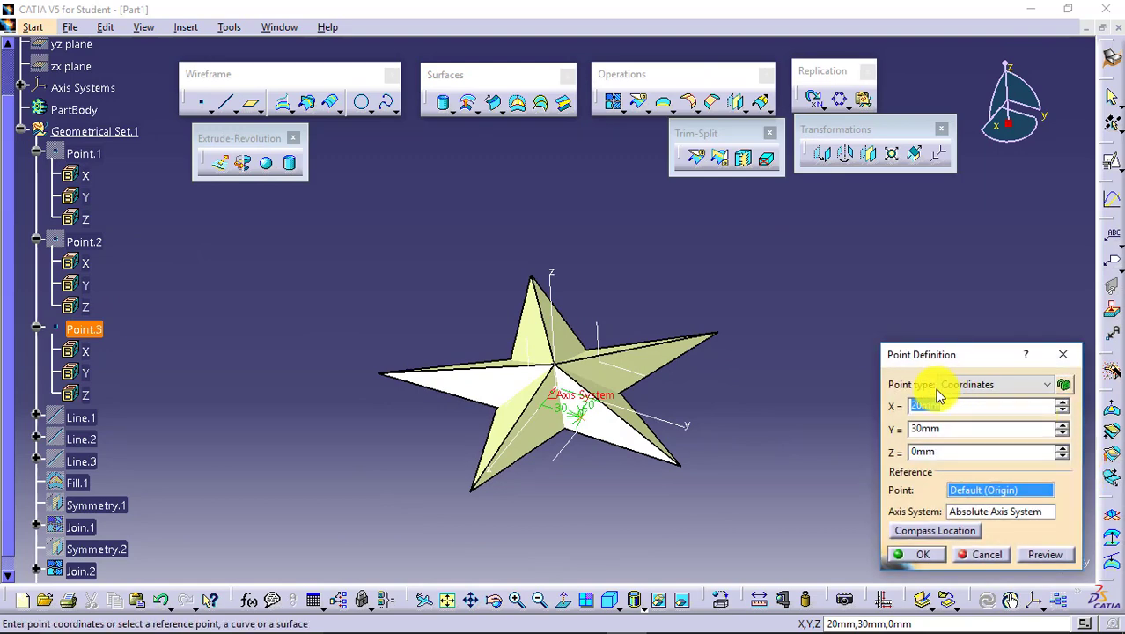
{"action": "left_click", "coordinate": [962, 429]}
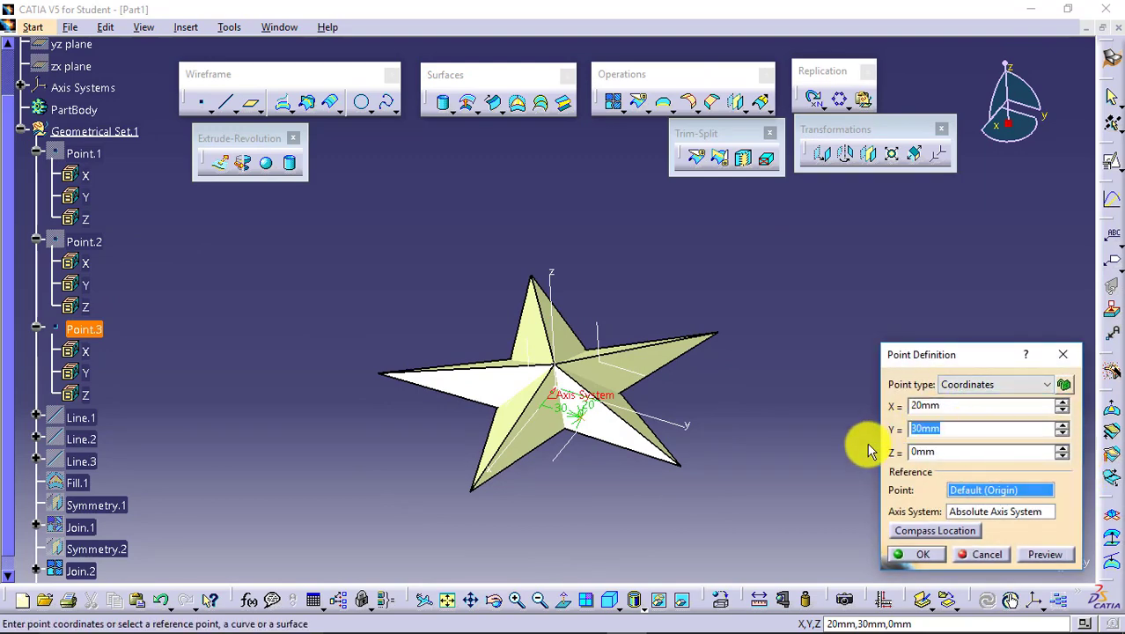
{"action": "type", "text": "20"}
{"action": "key", "text": "Return"}
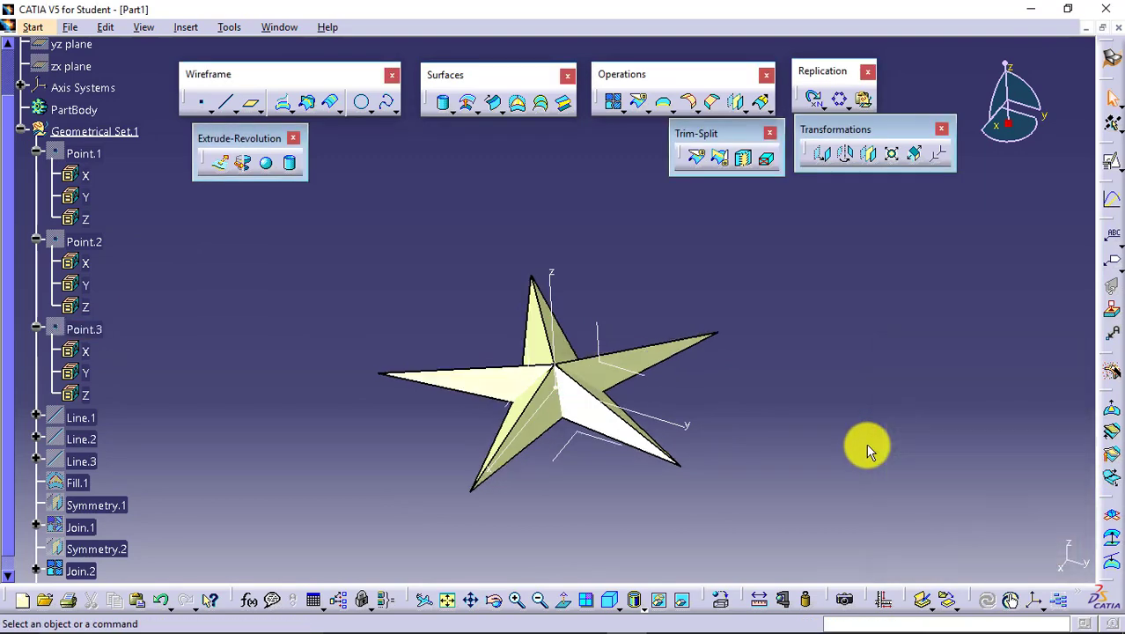
Revolve Point.1 360° about the Z axis into a circle through the star tips.
{"action": "middle_click_drag", "start_coordinate": [585, 372], "coordinate": [859, 409]}
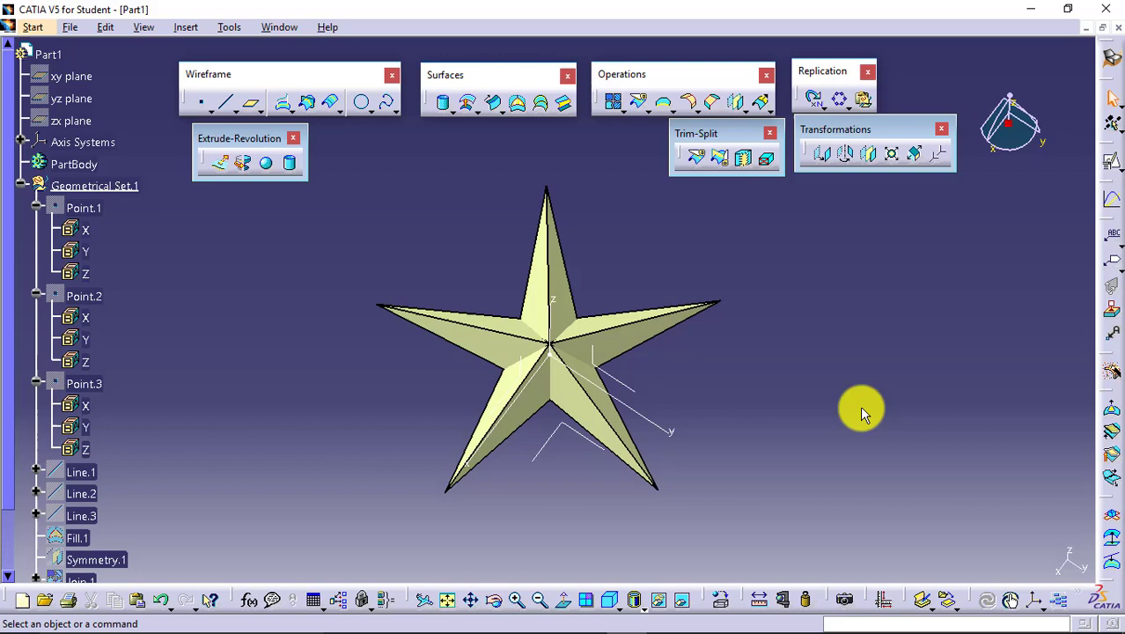
{"action": "left_click", "coordinate": [84, 207]}
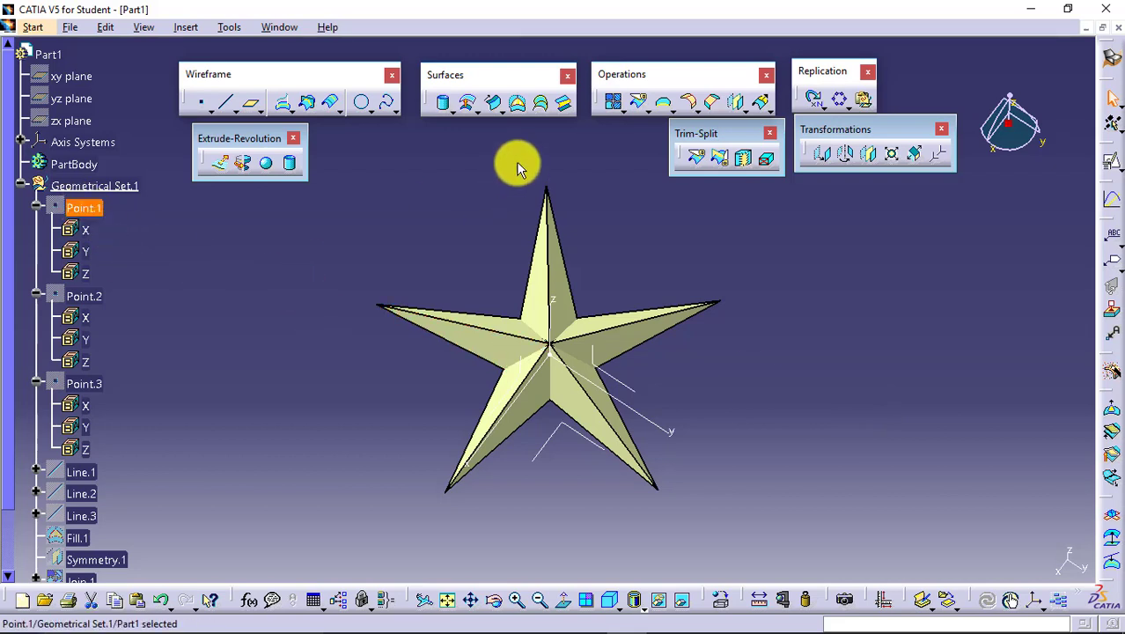
{"action": "left_click", "coordinate": [451, 121]}
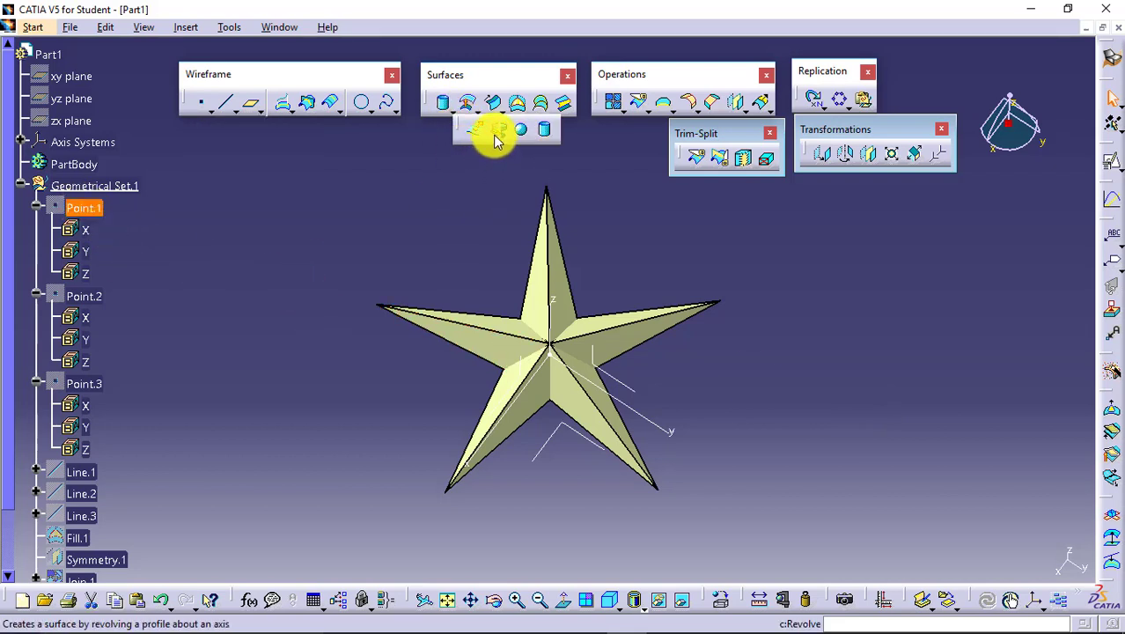
{"action": "left_click", "coordinate": [495, 148]}
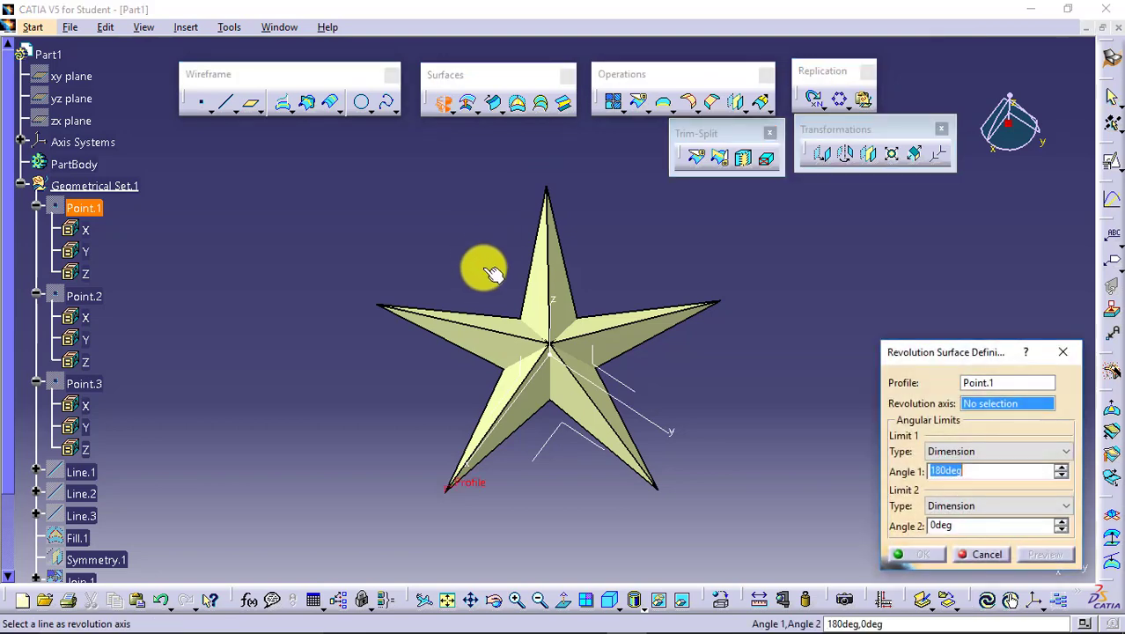
{"action": "left_click", "coordinate": [1017, 401]}
{"action": "left_click", "coordinate": [547, 307]}
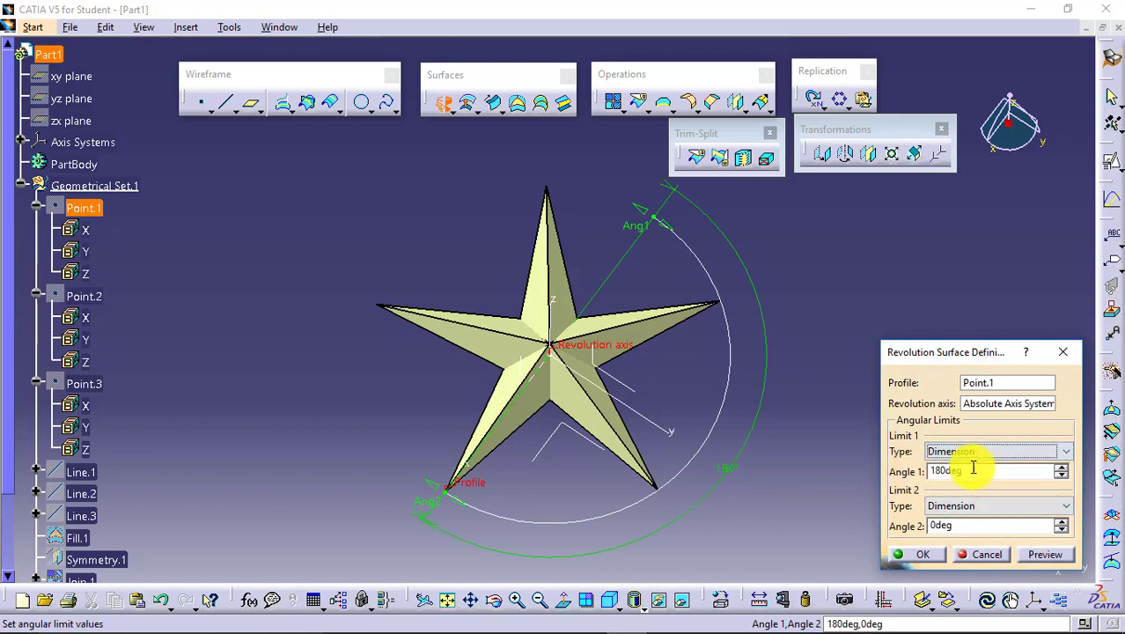
{"action": "left_click_drag", "start_coordinate": [975, 468], "coordinate": [931, 473]}
{"action": "key", "text": "Return"}
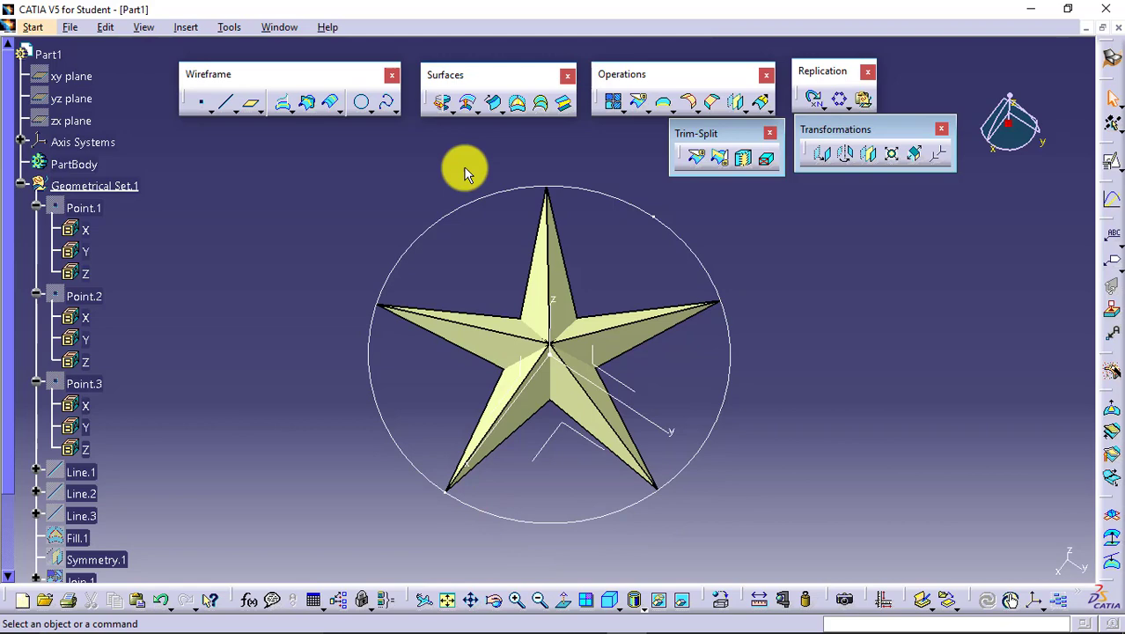
{"action": "middle_click_drag", "start_coordinate": [485, 482], "coordinate": [511, 449]}
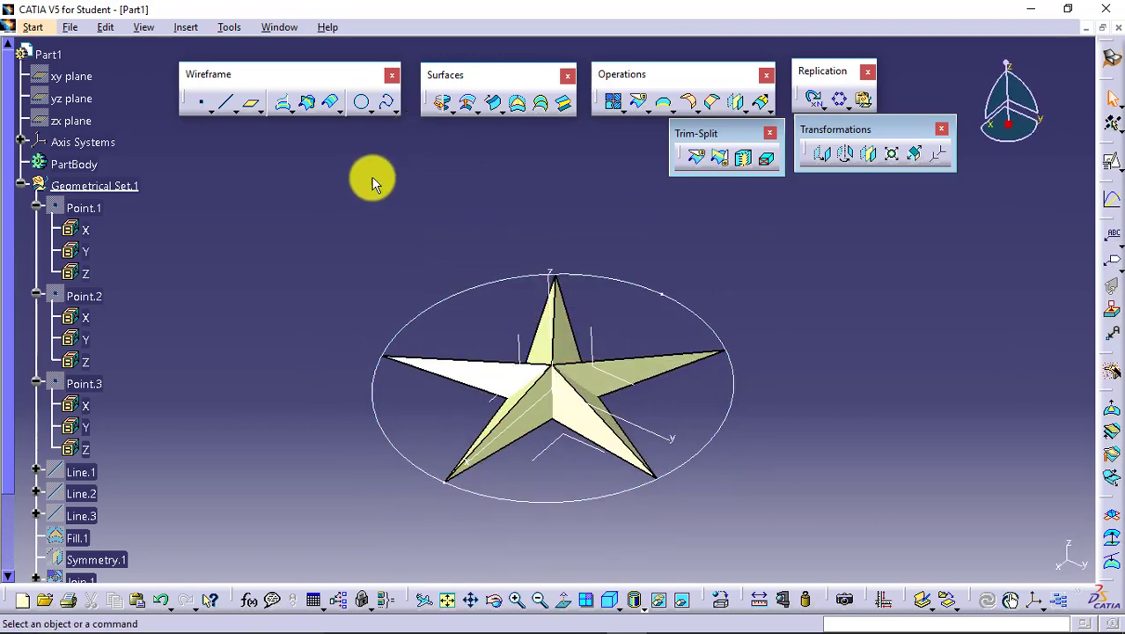
Create Plane.1 normal to the Revolute.1 circle, located at Point.1.
{"action": "left_click", "coordinate": [251, 114]}
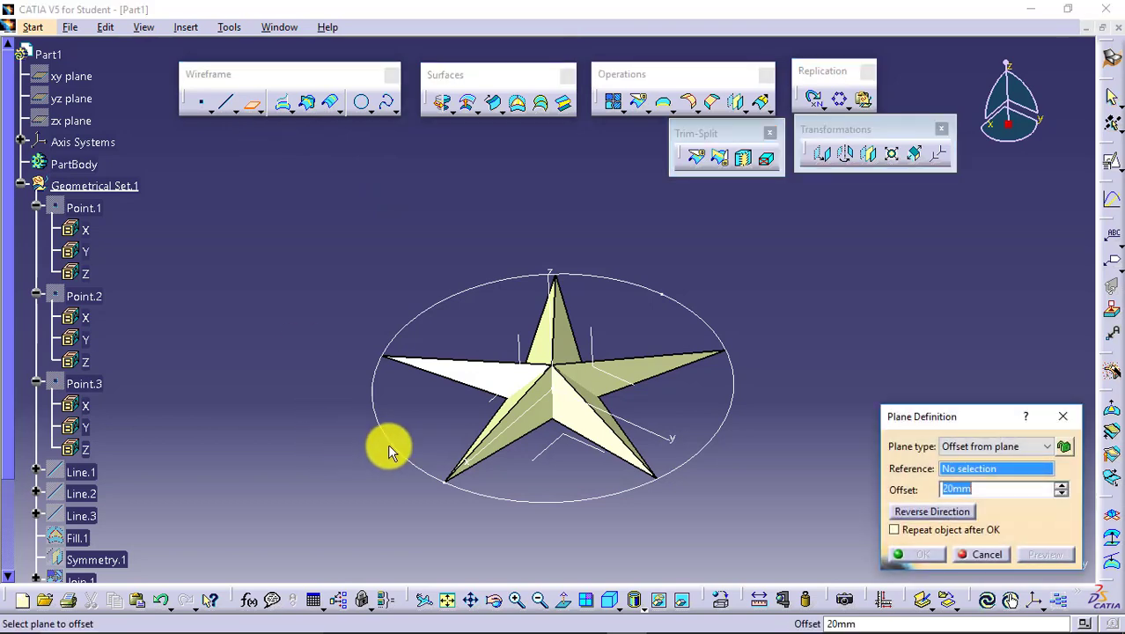
{"action": "left_click", "coordinate": [389, 448]}
{"action": "left_click", "coordinate": [720, 384]}
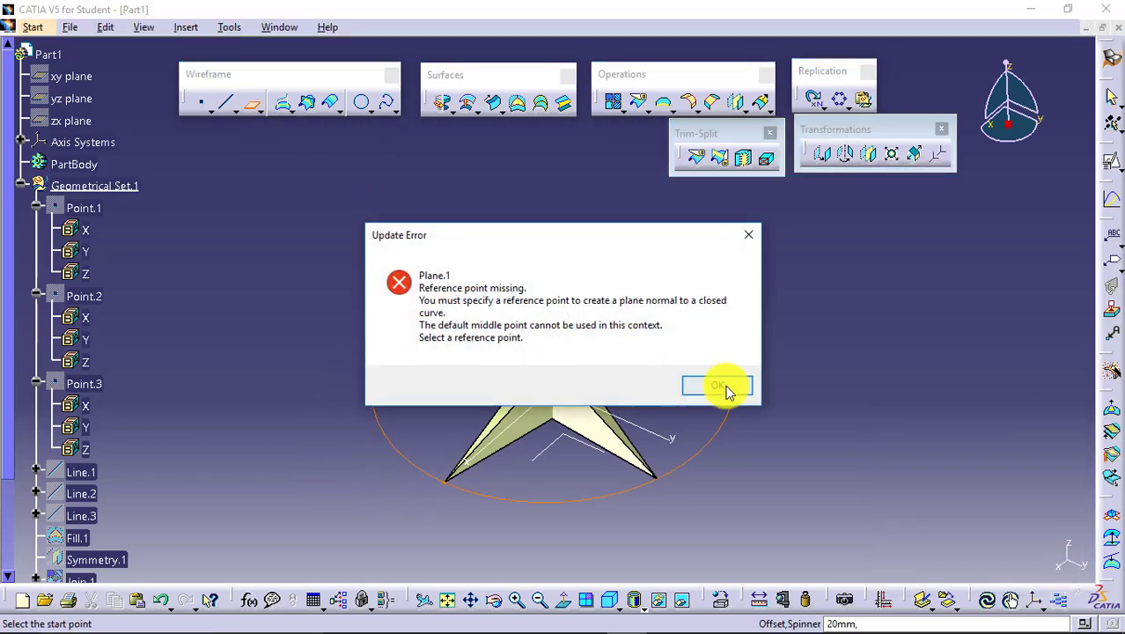
{"action": "left_click", "coordinate": [83, 210]}
{"action": "left_click", "coordinate": [920, 553]}
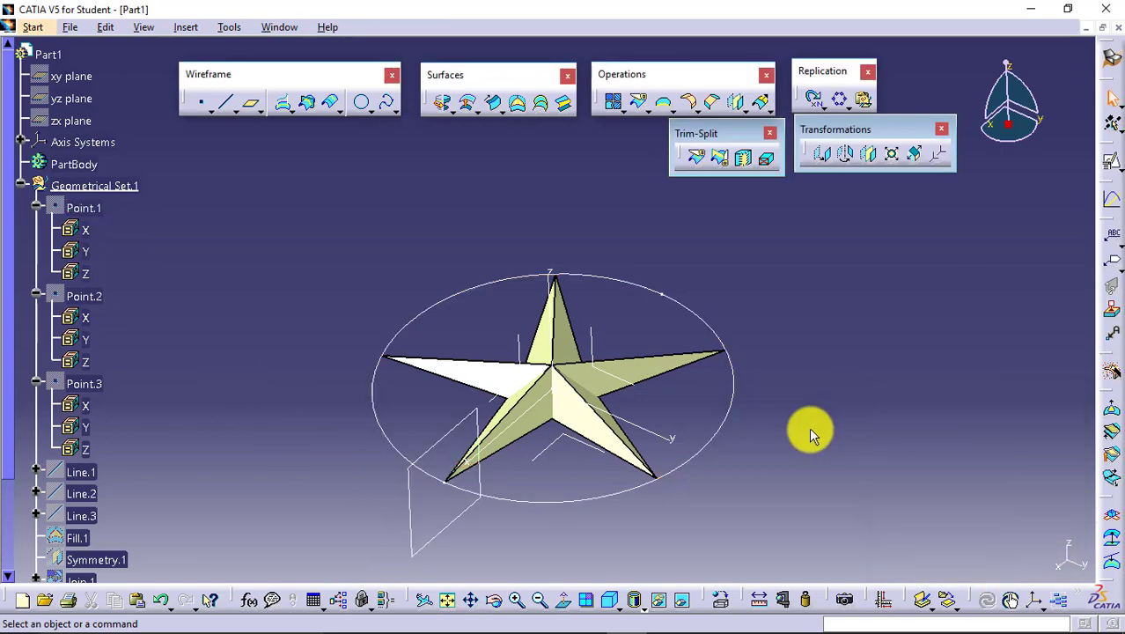
{"action": "middle_click_drag", "start_coordinate": [634, 429], "coordinate": [617, 507]}
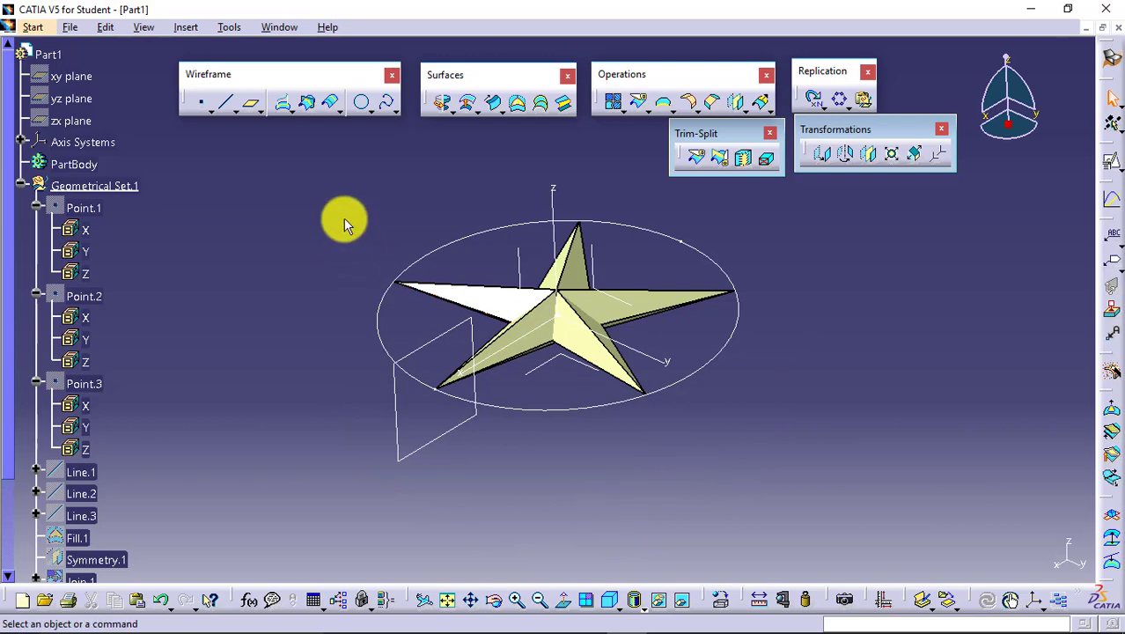
Start a positioned sketch on Plane.1 with Point.1 projected as its origin.
{"action": "left_click", "coordinate": [1109, 162]}
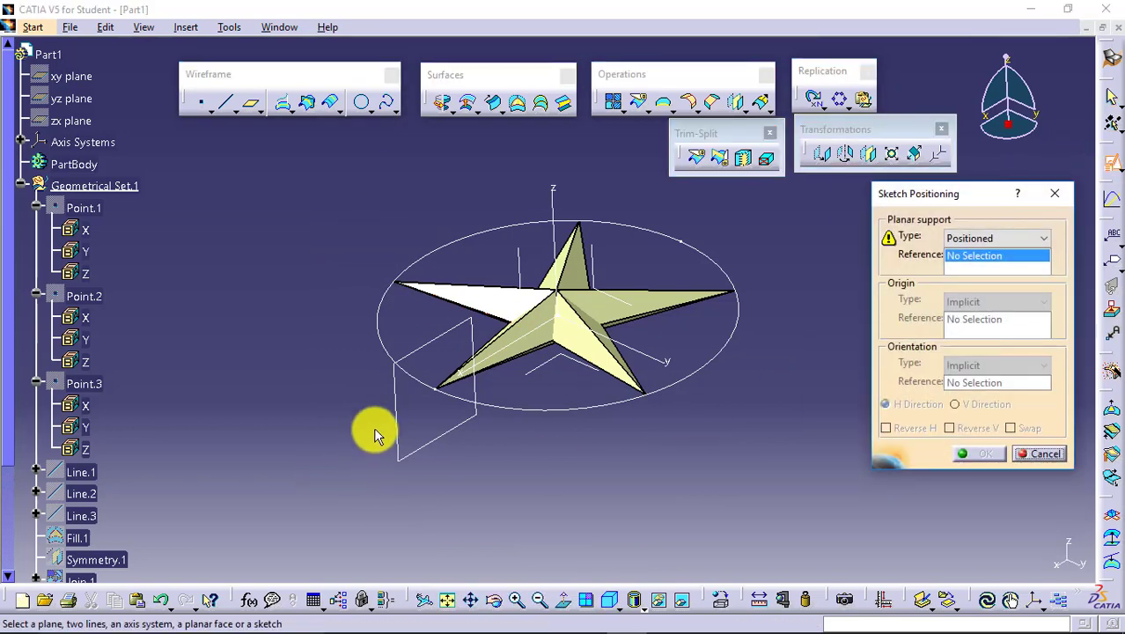
{"action": "left_click", "coordinate": [398, 402]}
{"action": "left_click", "coordinate": [996, 300]}
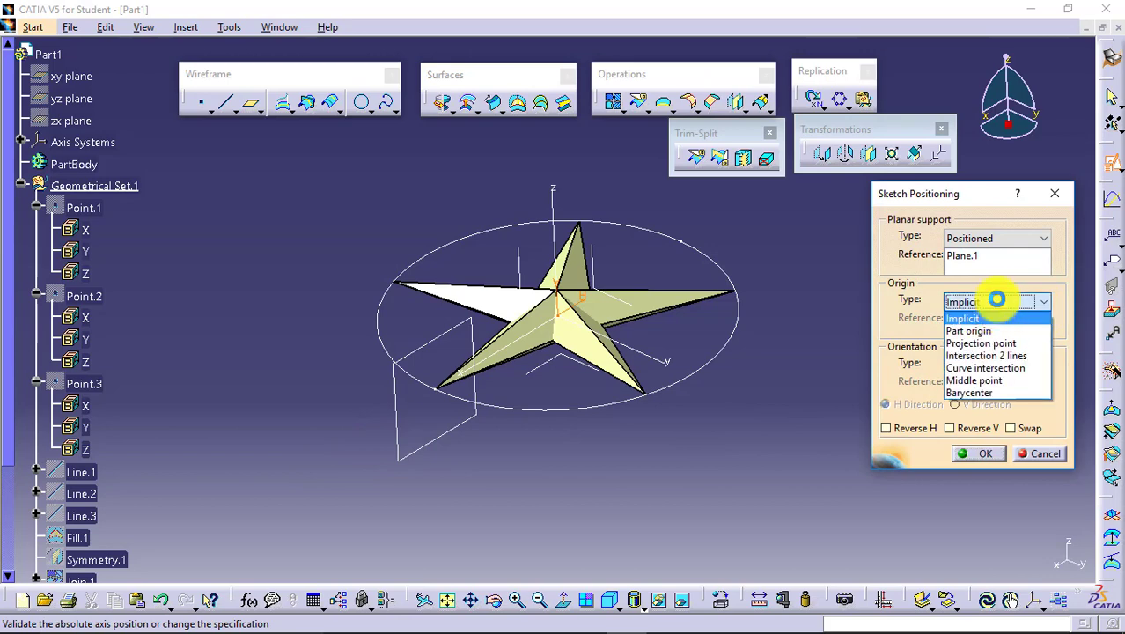
{"action": "left_click", "coordinate": [1009, 343]}
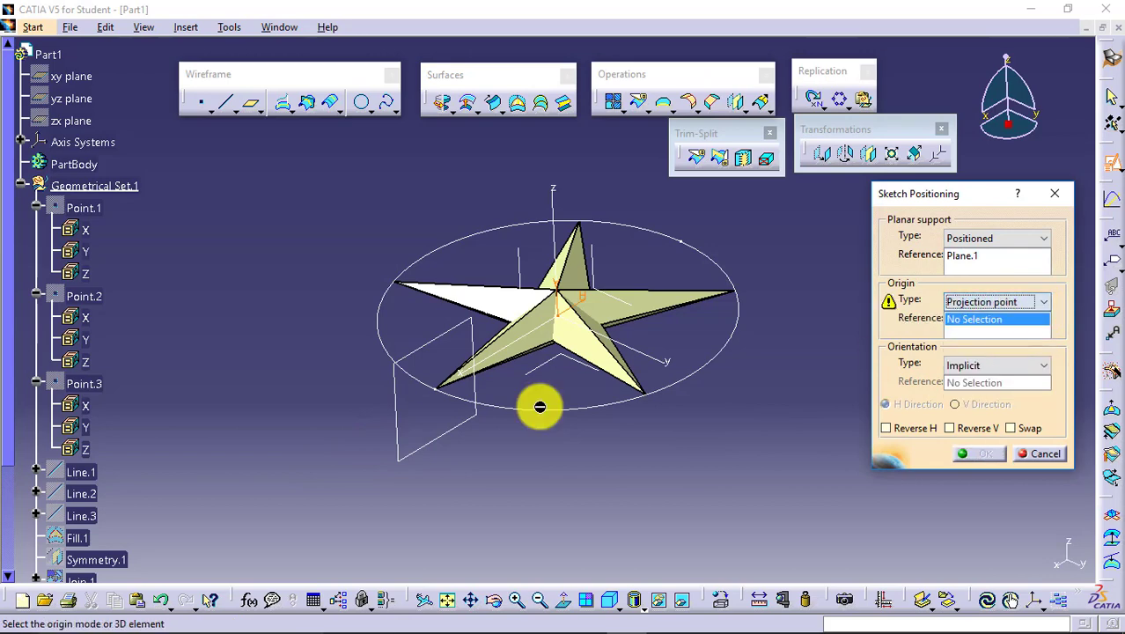
{"action": "left_click", "coordinate": [85, 207]}
{"action": "left_click", "coordinate": [973, 453]}
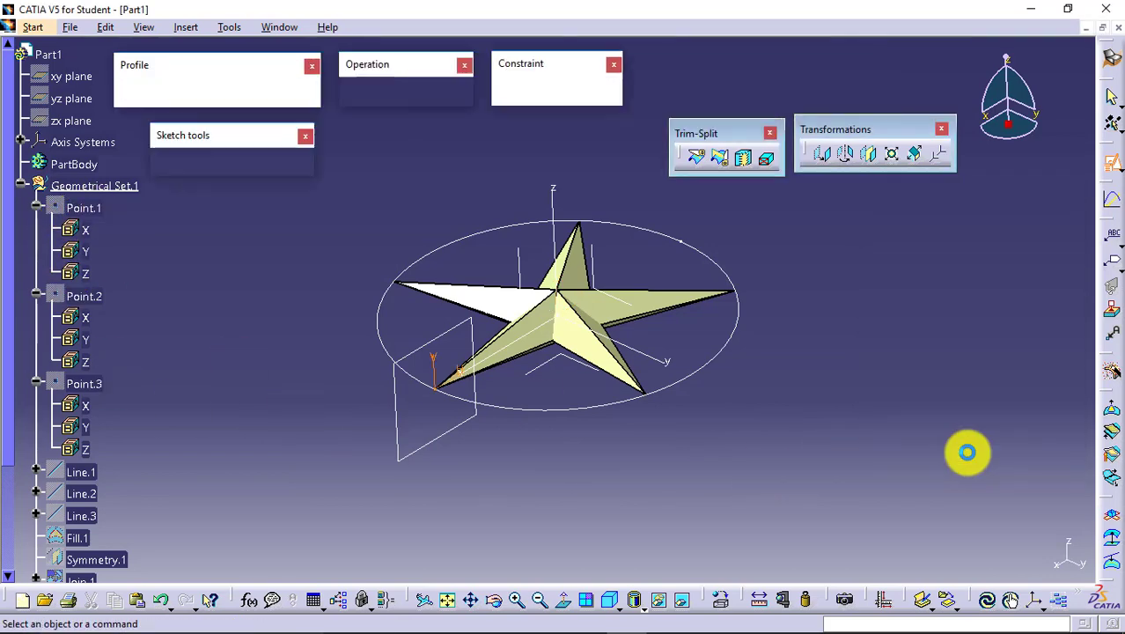
Draw a small circle beside the star's tip, give it a diameter dimension, and exit the sketch.
{"action": "left_click", "coordinate": [184, 92]}
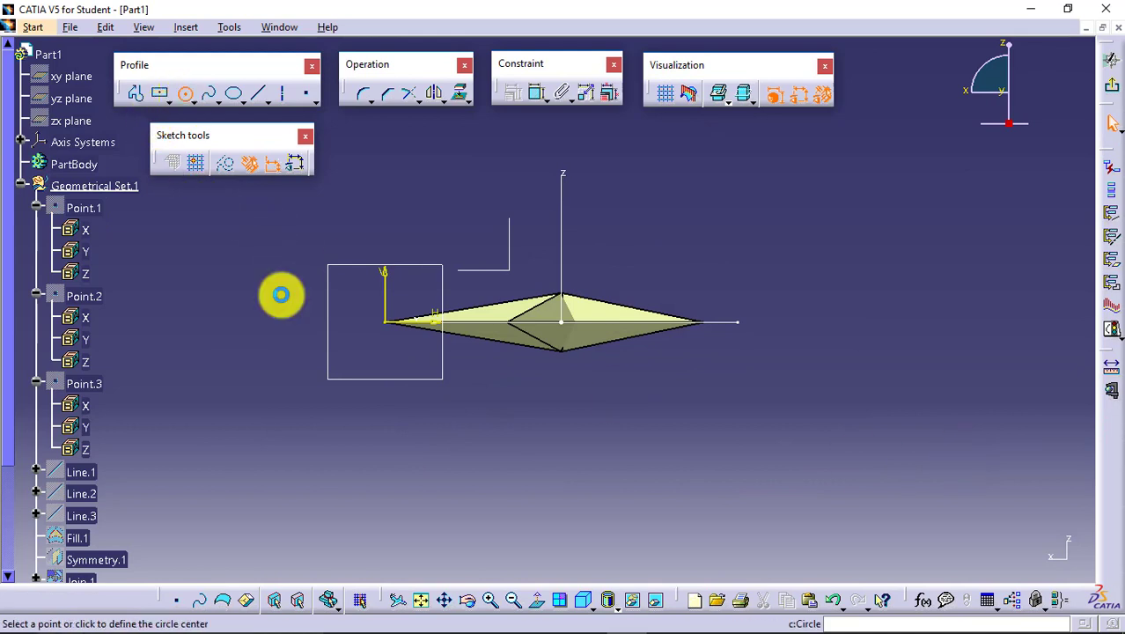
{"action": "left_click", "coordinate": [303, 336]}
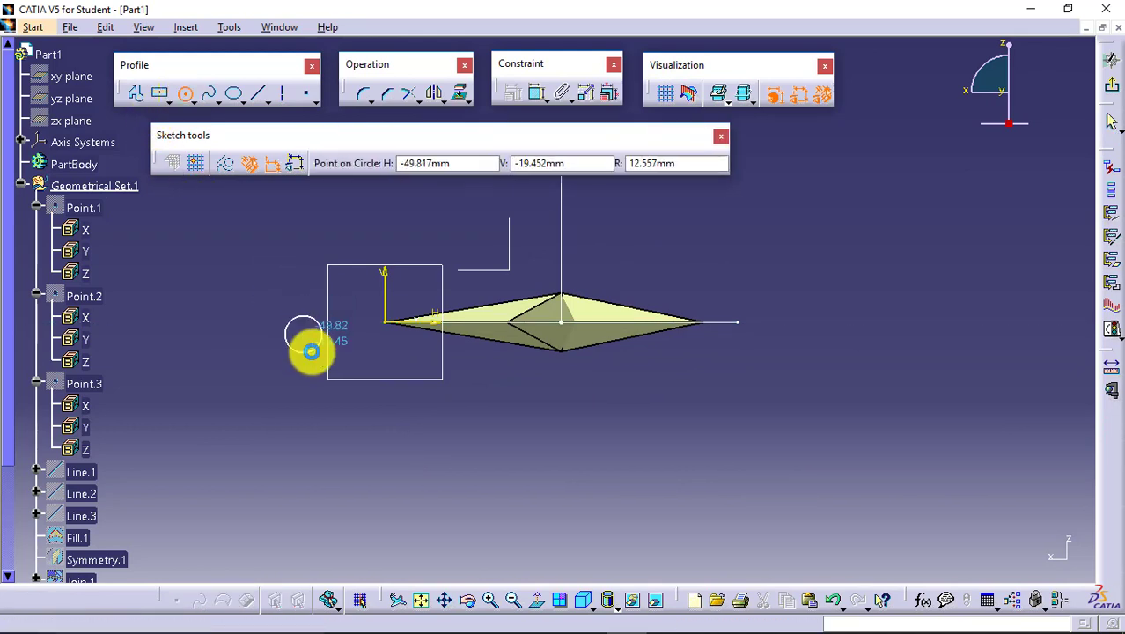
{"action": "left_click", "coordinate": [312, 351]}
{"action": "left_click", "coordinate": [539, 98]}
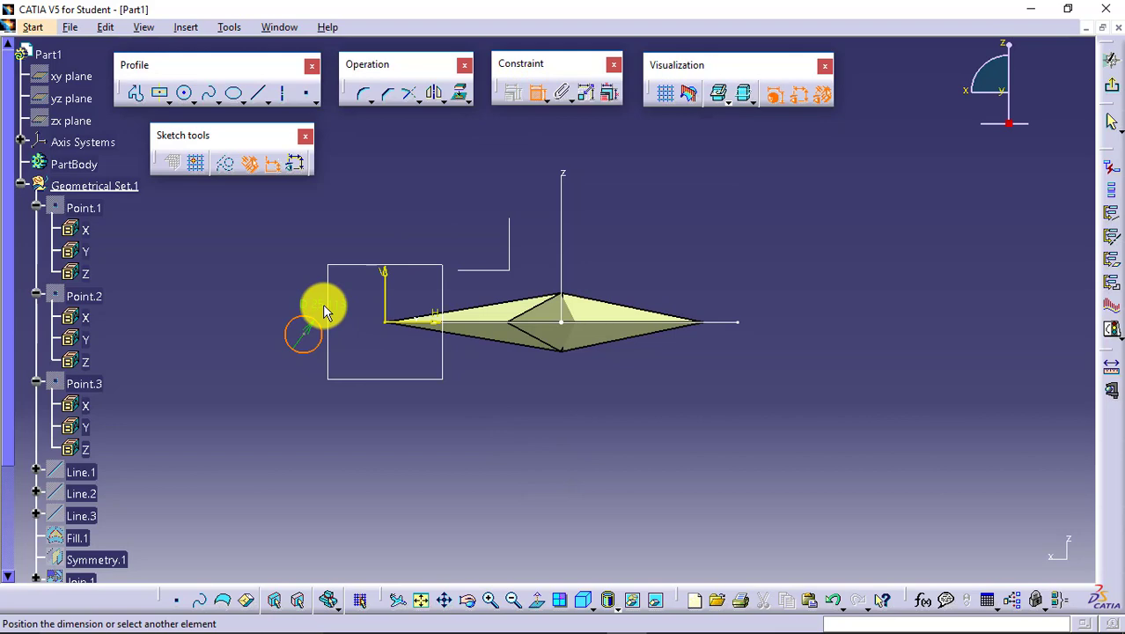
{"action": "left_click", "coordinate": [353, 310]}
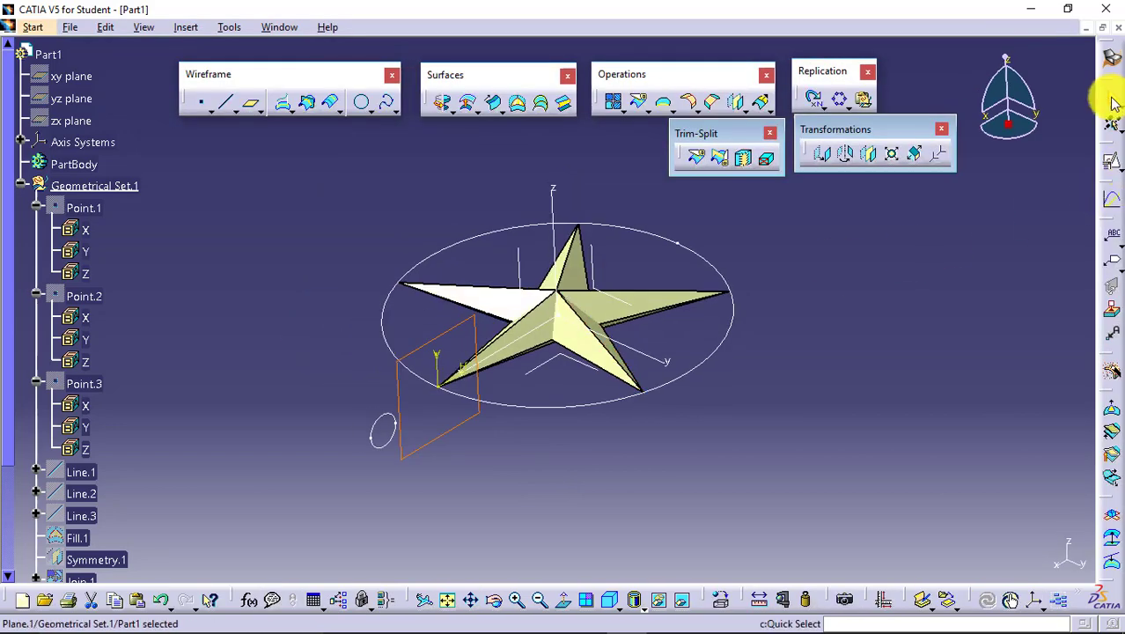
Reopen Sketch.1 and change the circle's diameter to 20 mm.
{"action": "left_click", "coordinate": [376, 413]}
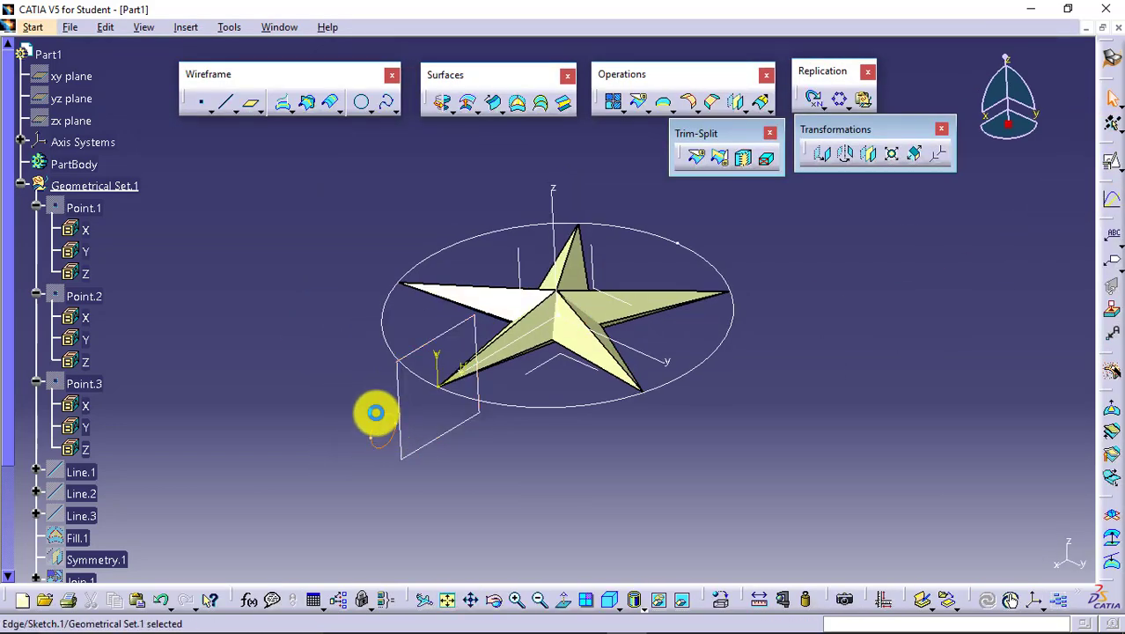
{"action": "double_click", "coordinate": [376, 417]}
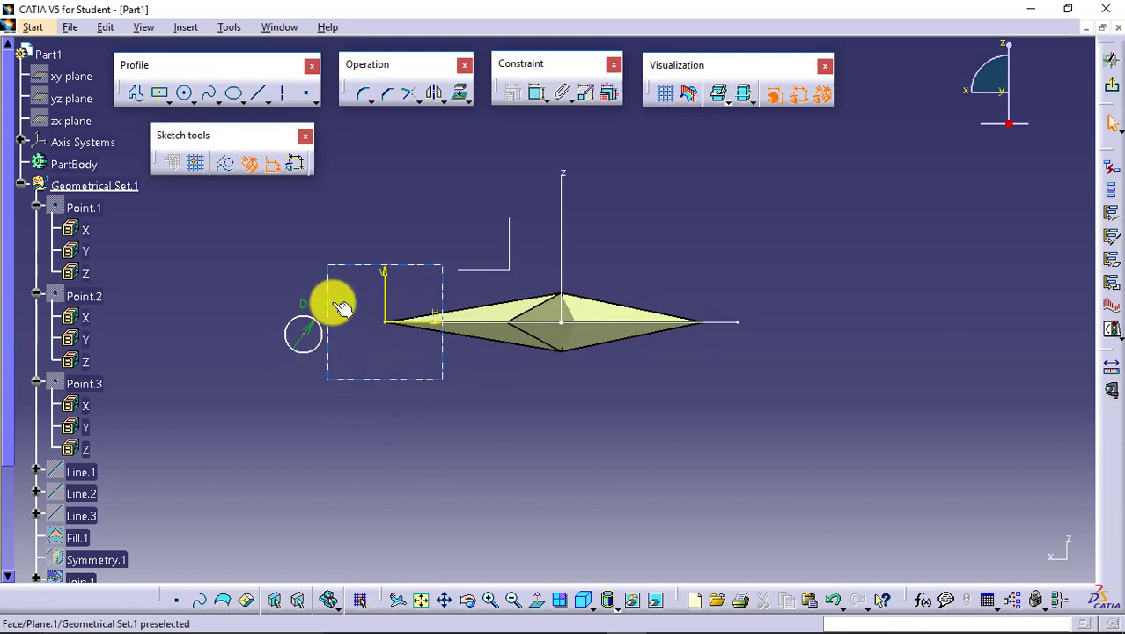
{"action": "left_click", "coordinate": [343, 308]}
{"action": "double_click", "coordinate": [346, 310]}
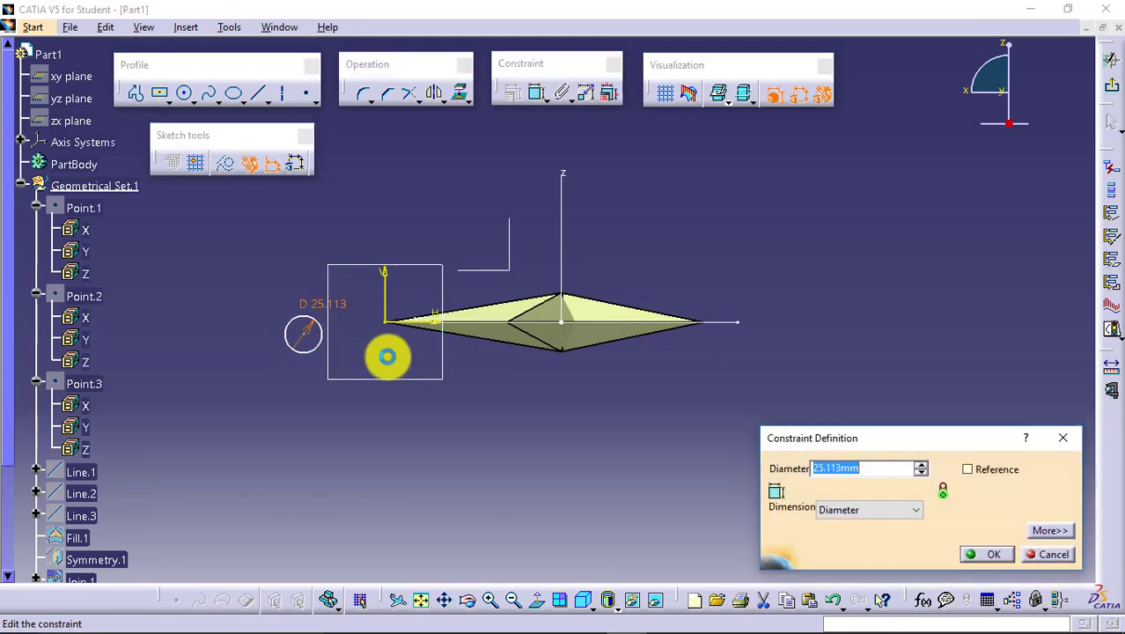
{"action": "key", "text": "Return"}
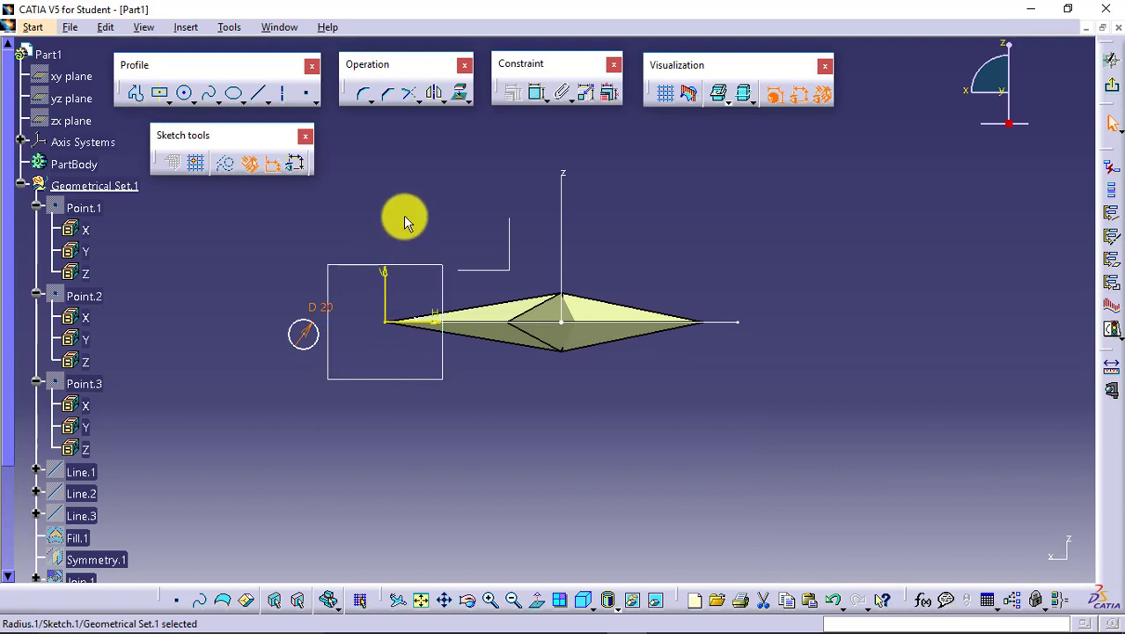
Make the circle centre coincident with Point.1, exit the sketch, and hide Plane.1.
{"action": "left_click", "coordinate": [534, 94]}
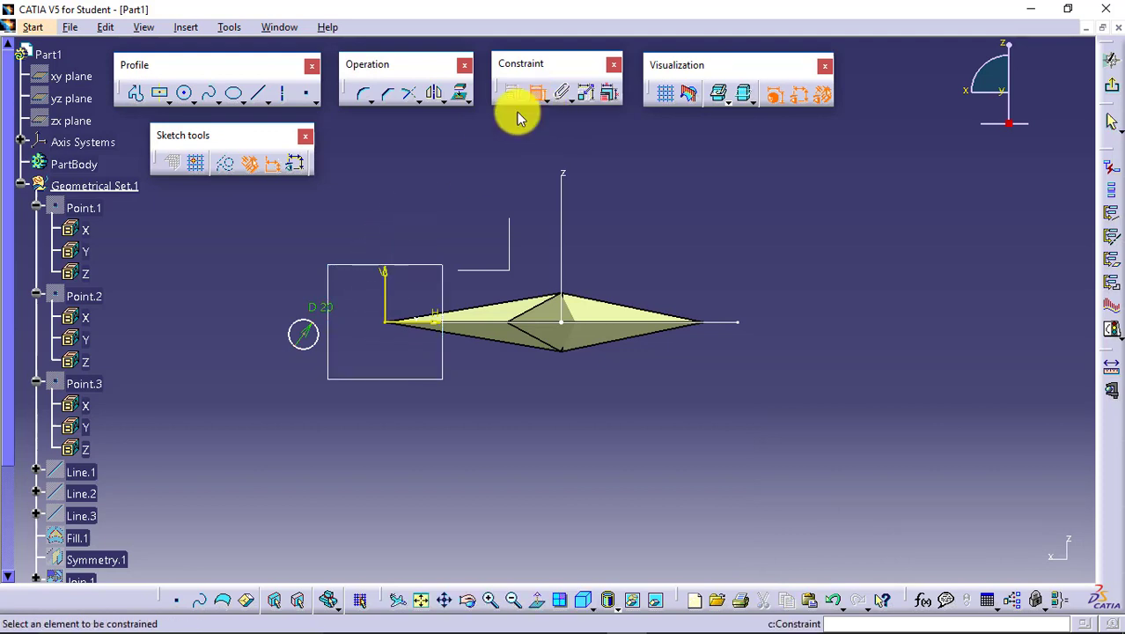
{"action": "left_click", "coordinate": [387, 322]}
{"action": "left_click", "coordinate": [305, 335]}
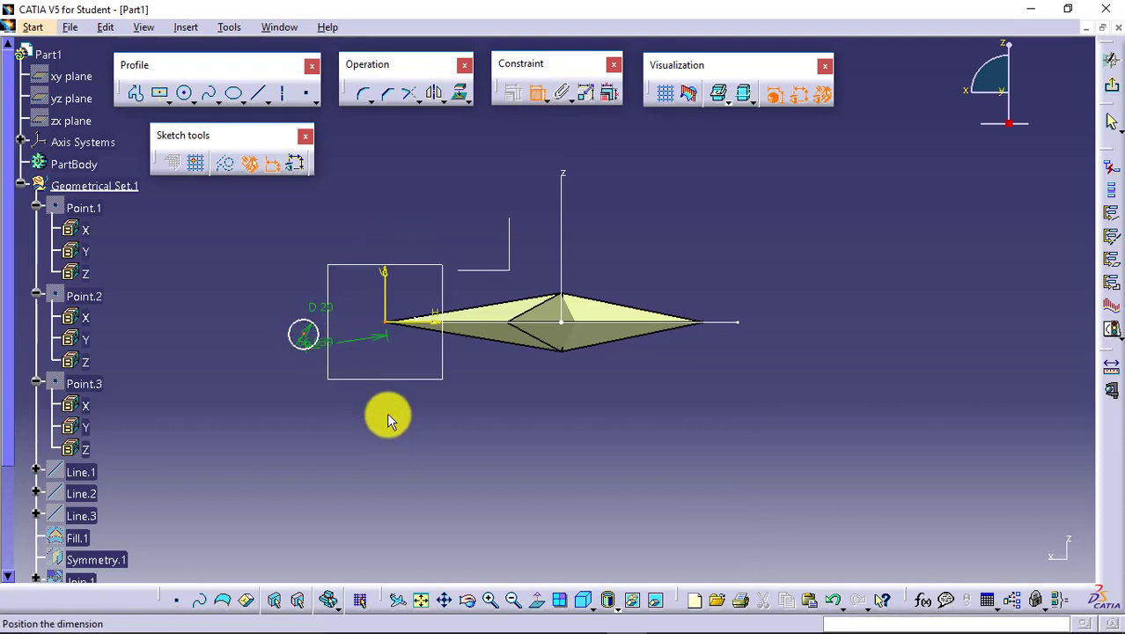
{"action": "right_click", "coordinate": [387, 415]}
{"action": "left_click", "coordinate": [447, 539]}
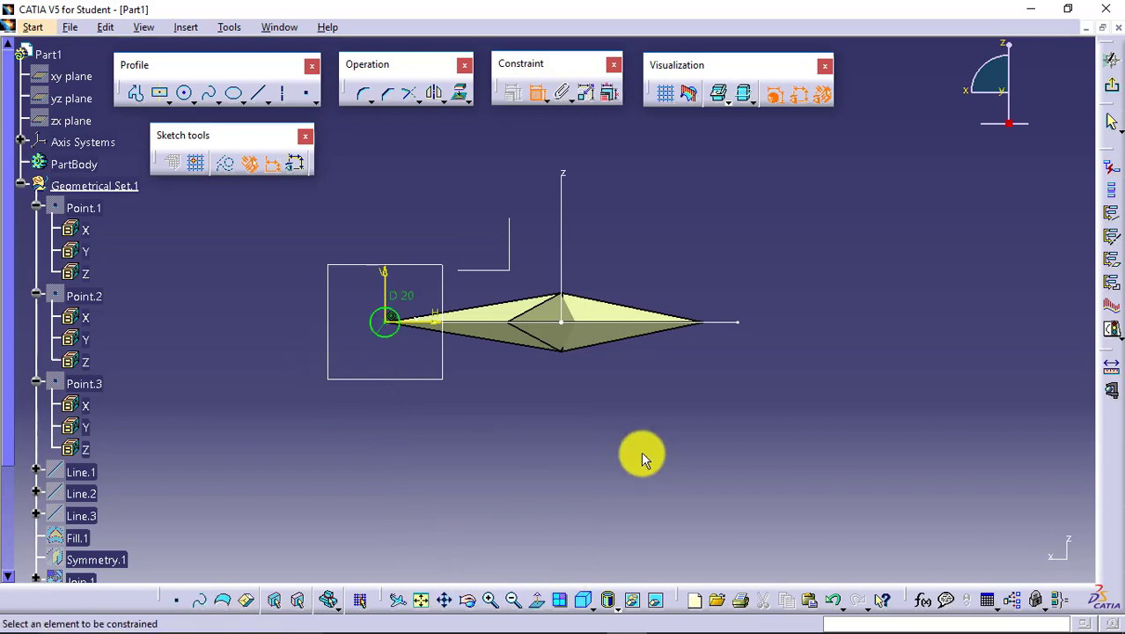
{"action": "left_click", "coordinate": [1110, 85]}
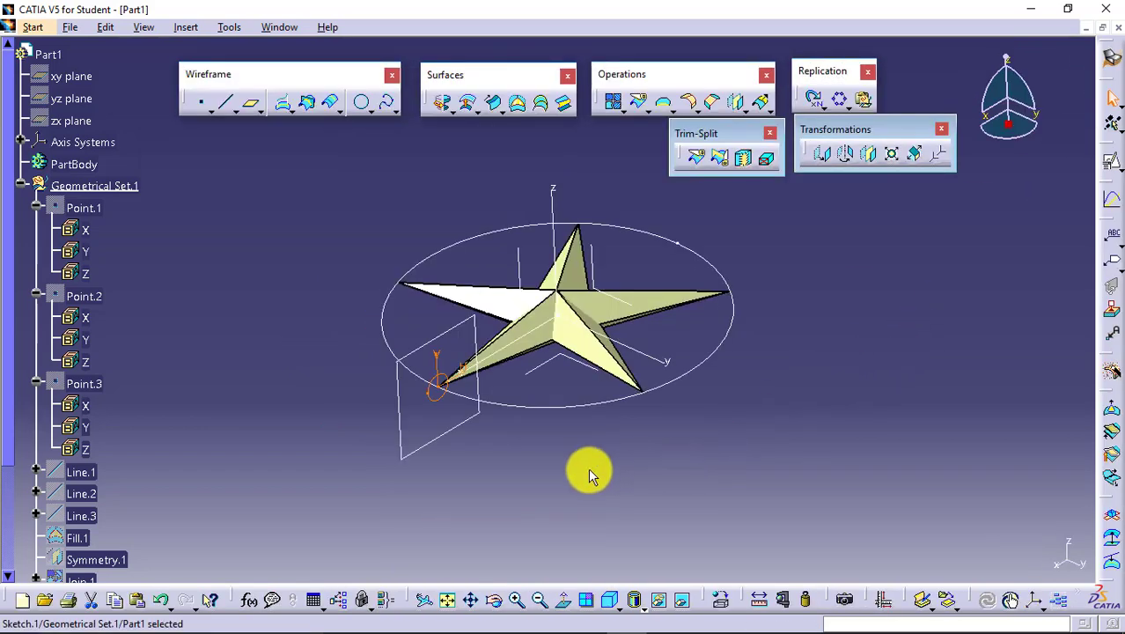
{"action": "right_click", "coordinate": [445, 441]}
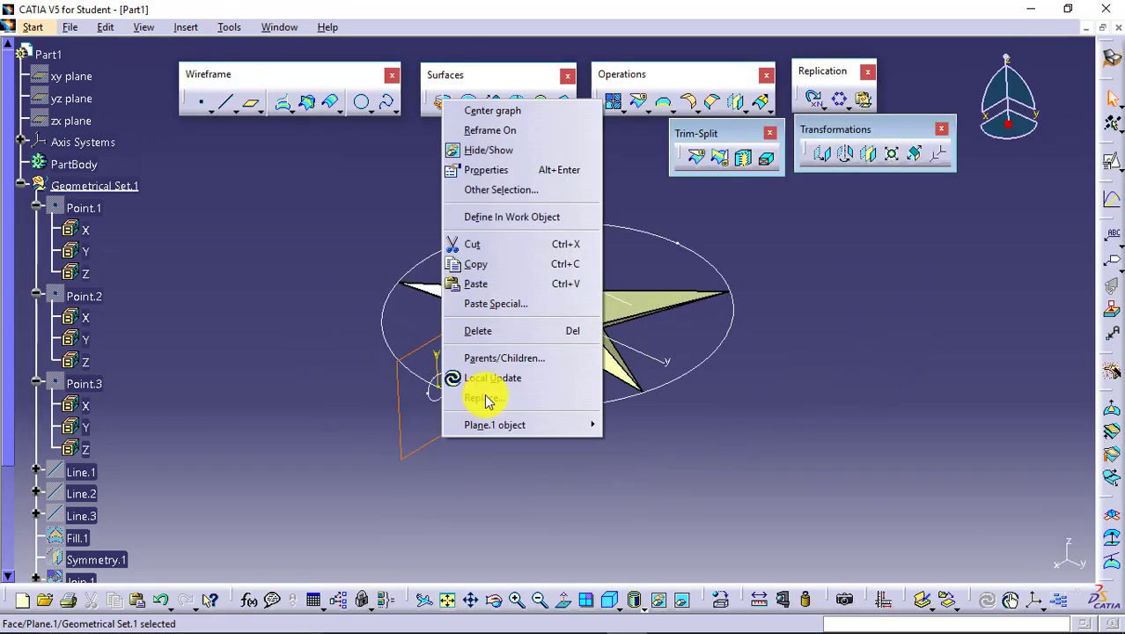
{"action": "left_click", "coordinate": [520, 158]}
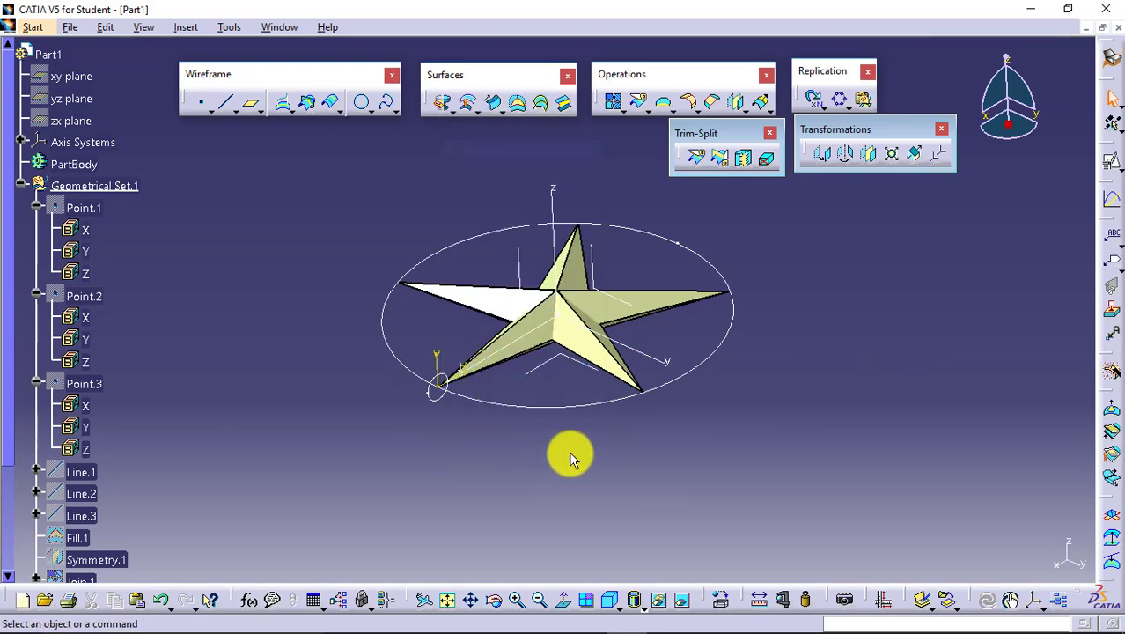
Sweep the Sketch.1 circle along the Revolute.1 guide curve to form a tube ring.
{"action": "middle_click_drag", "start_coordinate": [640, 352], "coordinate": [536, 361]}
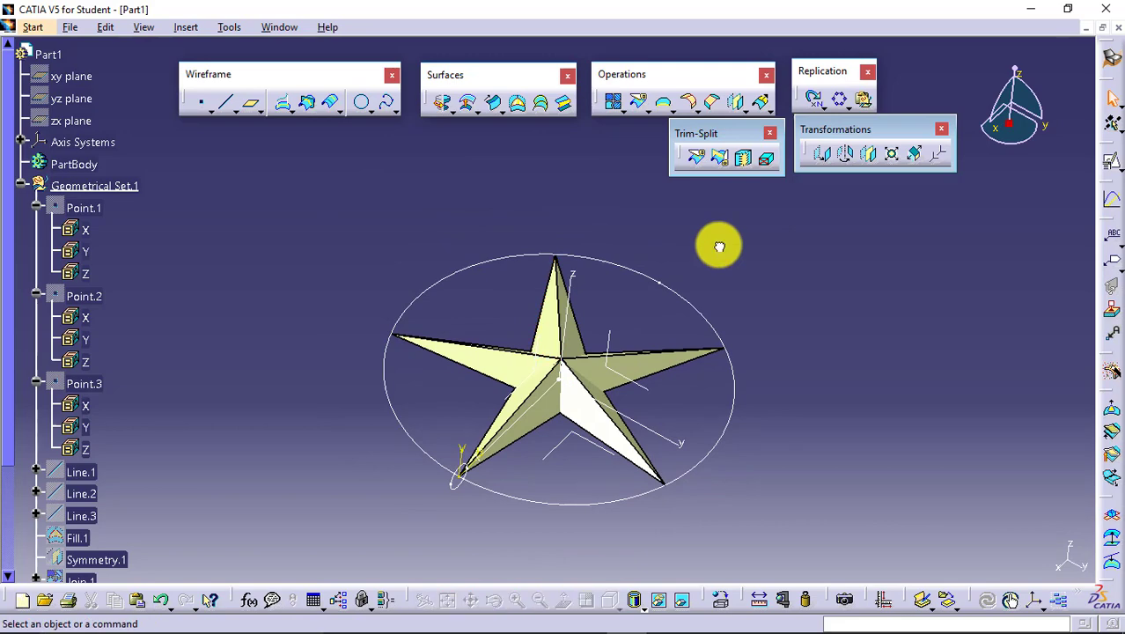
{"action": "left_click", "coordinate": [494, 106]}
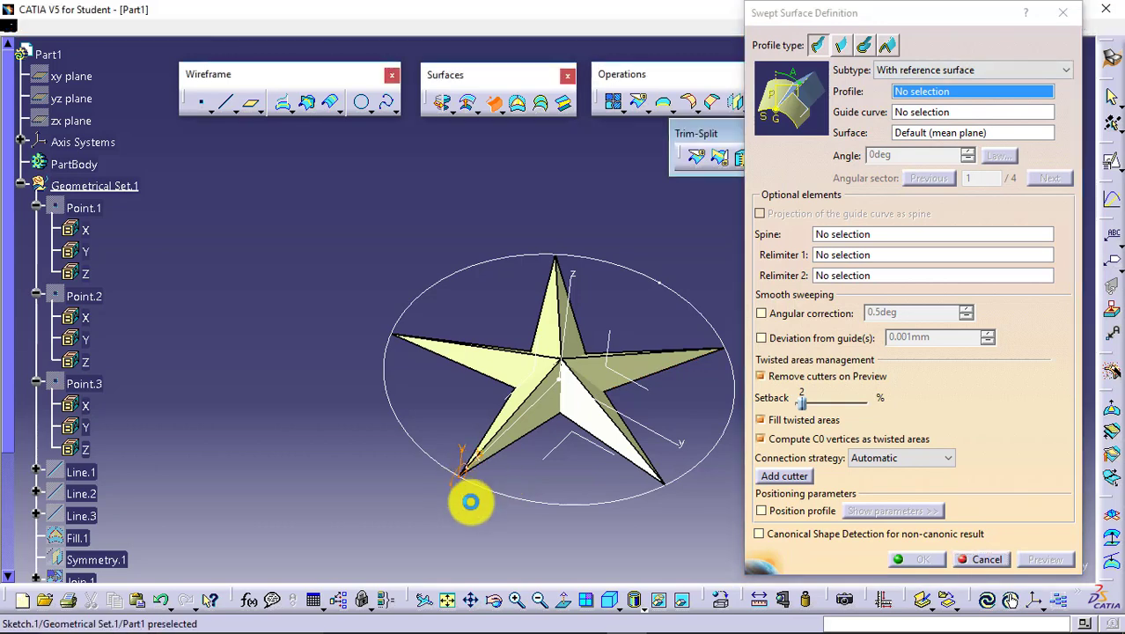
{"action": "left_click", "coordinate": [471, 497]}
{"action": "left_click", "coordinate": [515, 502]}
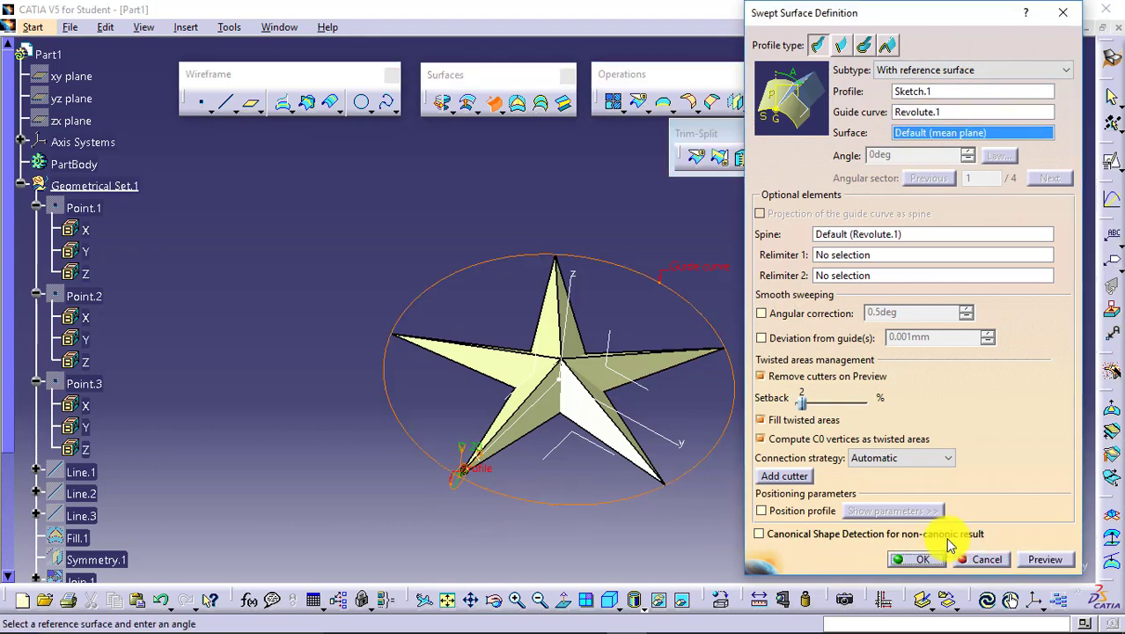
{"action": "left_click", "coordinate": [906, 561]}
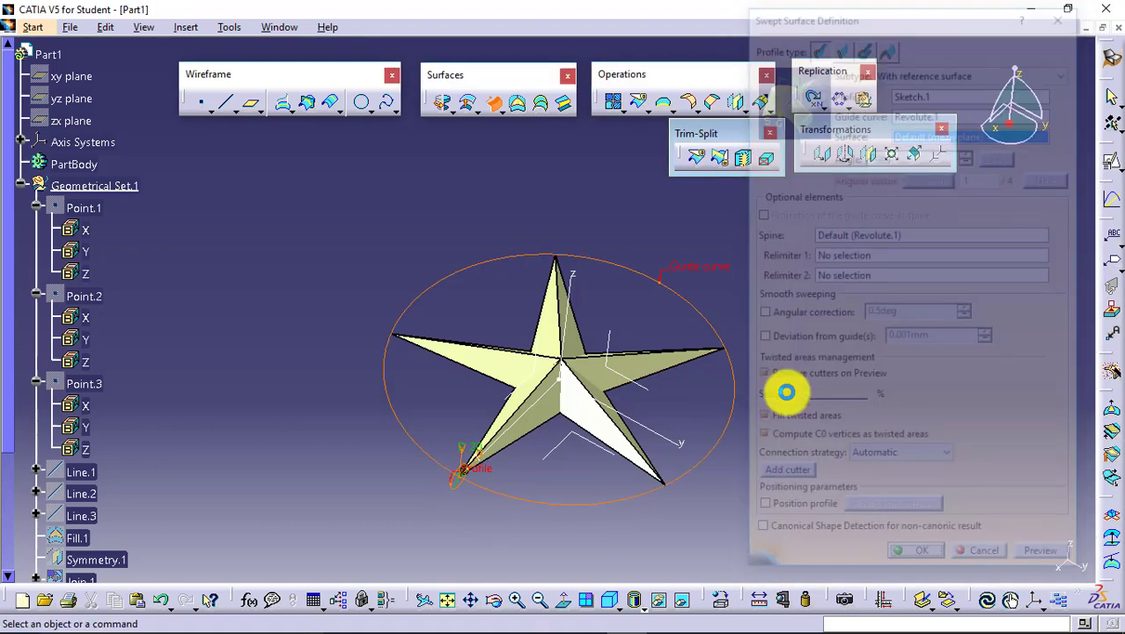
Collapse the Point.1, Point.2 and Point.3 entries in the specification tree.
{"action": "left_click", "coordinate": [37, 209]}
{"action": "left_click", "coordinate": [36, 230]}
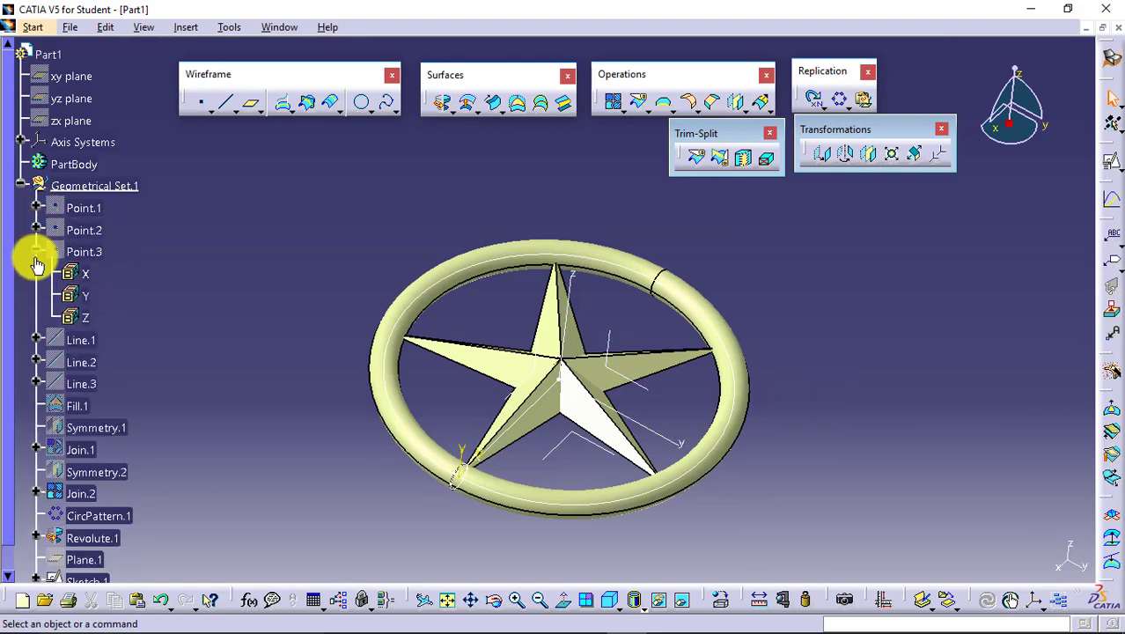
{"action": "left_click", "coordinate": [38, 253]}
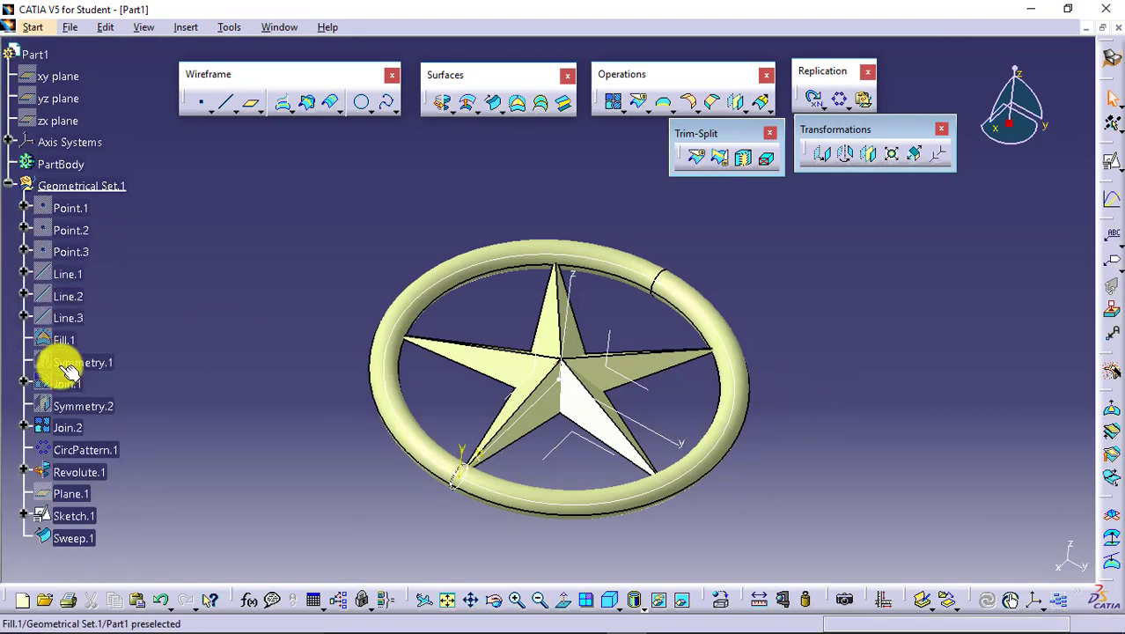
{"action": "right_click", "coordinate": [76, 514]}
{"action": "key", "text": "Escape"}
Hide the Revolute.1 curve, leaving only the star and the tube ring.
{"action": "middle_click_drag", "start_coordinate": [560, 319], "coordinate": [539, 378]}
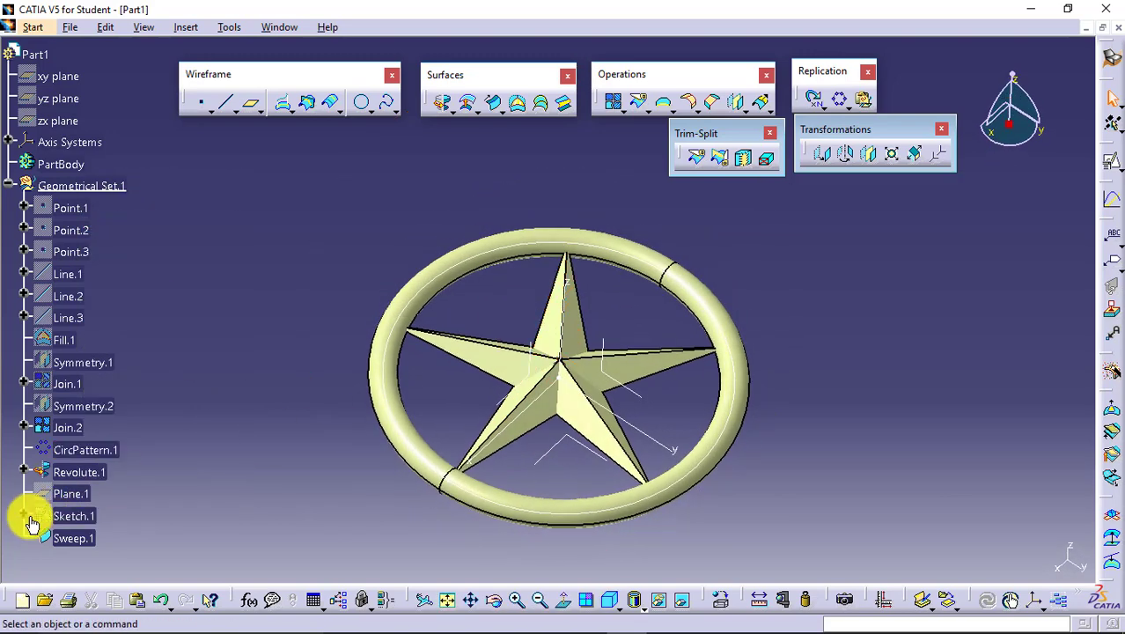
{"action": "right_click", "coordinate": [85, 472]}
{"action": "left_click", "coordinate": [132, 187]}
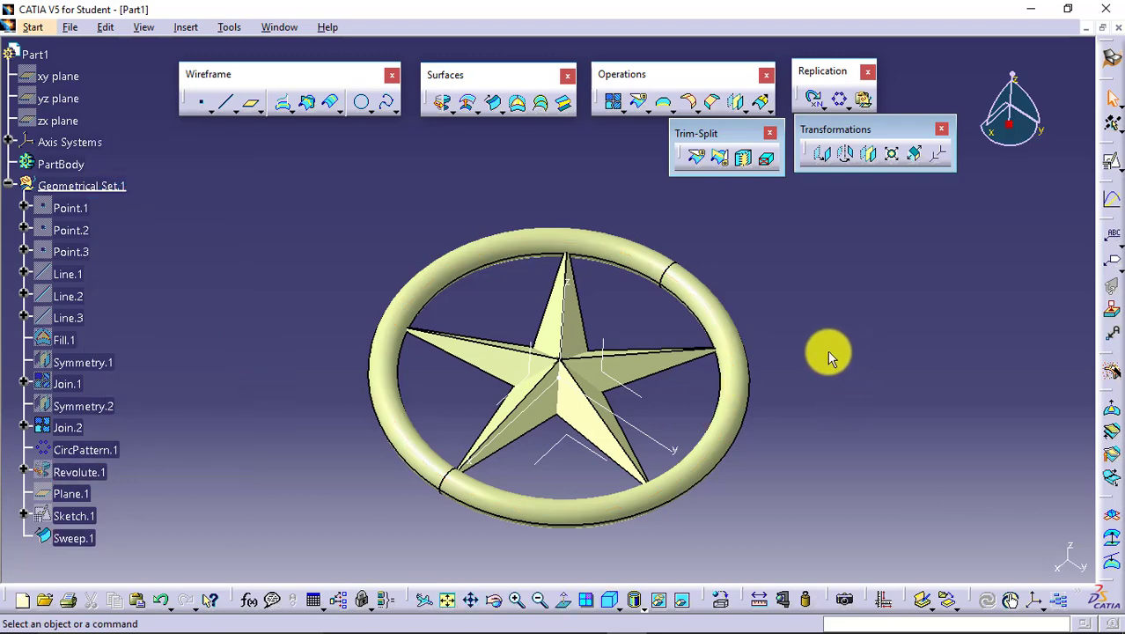